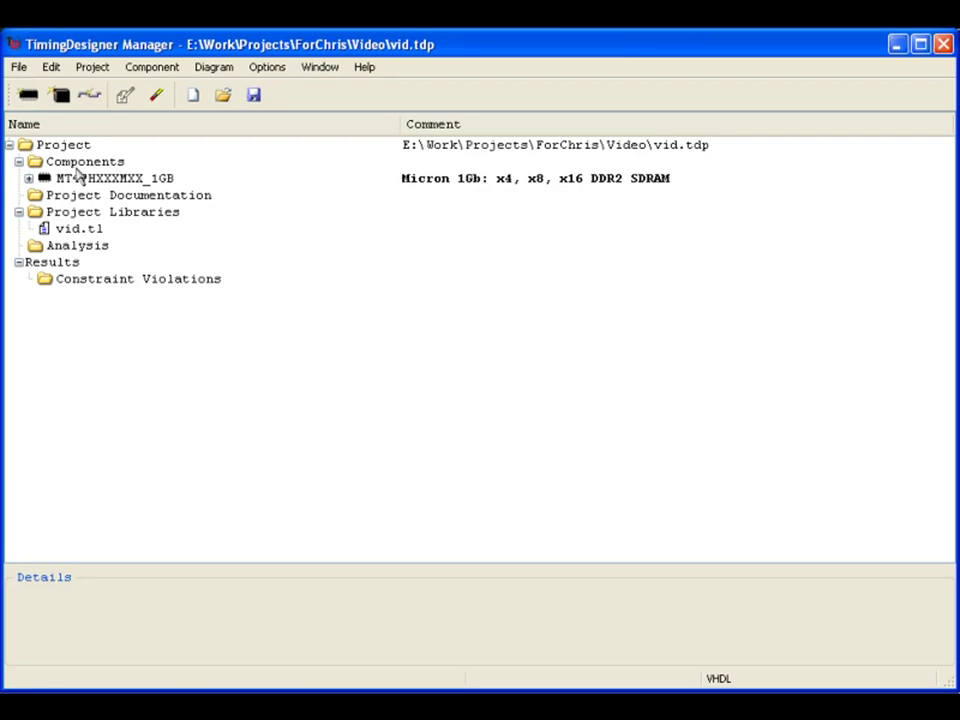
Step: Expand the DDR2 component, its Libraries folder and the speed-grade folders 5E through 187E
click(29, 178)
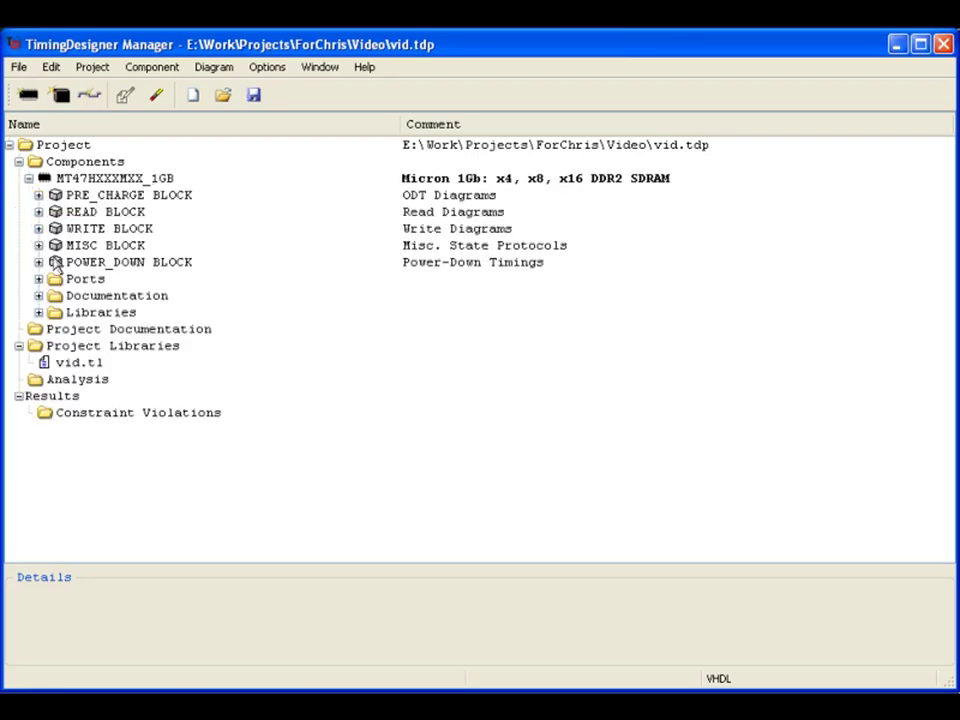
click(38, 312)
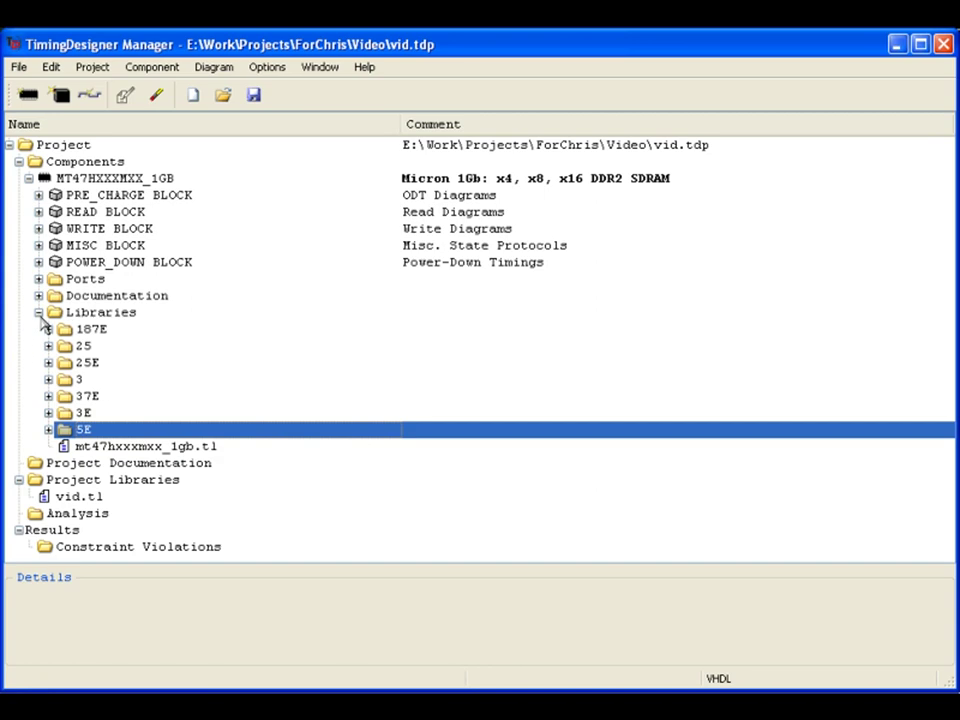
click(48, 429)
click(48, 413)
click(48, 396)
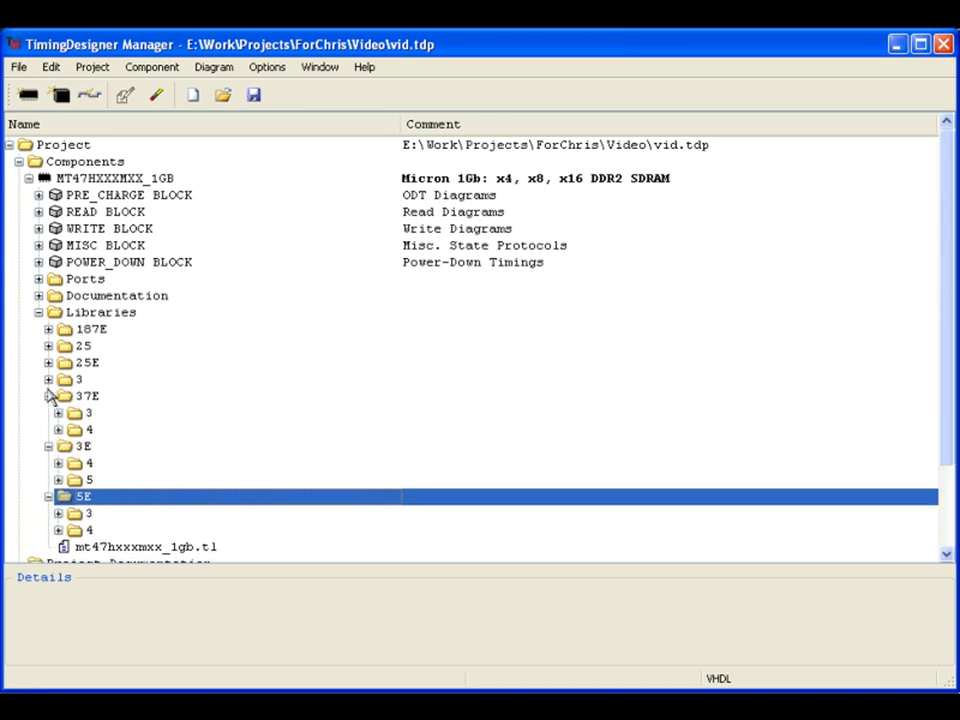
click(48, 379)
click(48, 362)
click(48, 345)
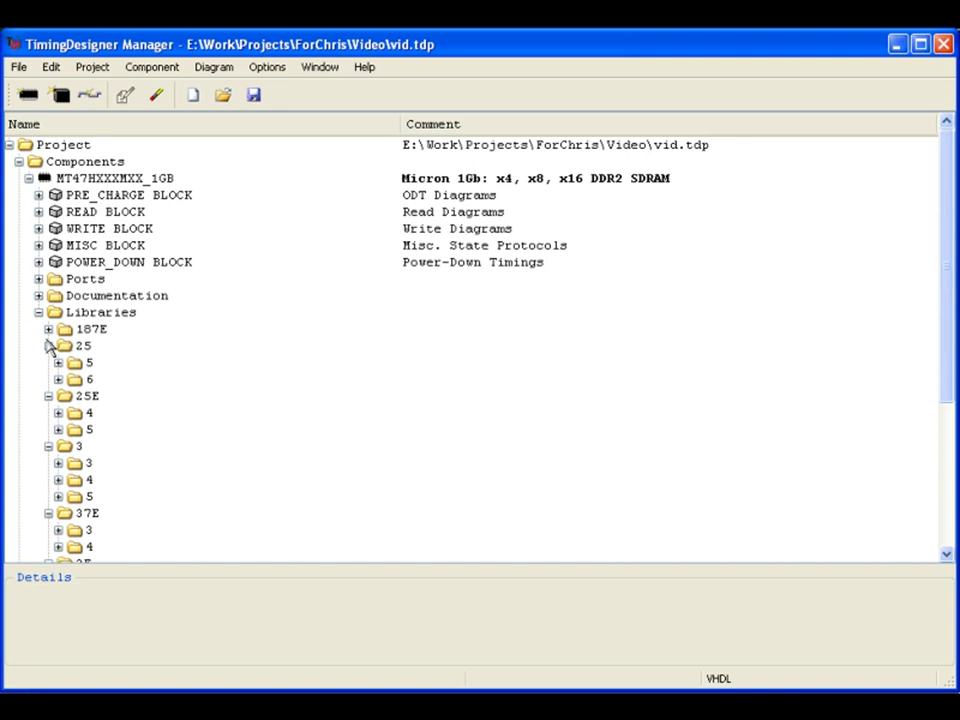
click(48, 329)
Step: Expand 187E's 7 folder and bring up the actions for its 7.tl library
click(58, 379)
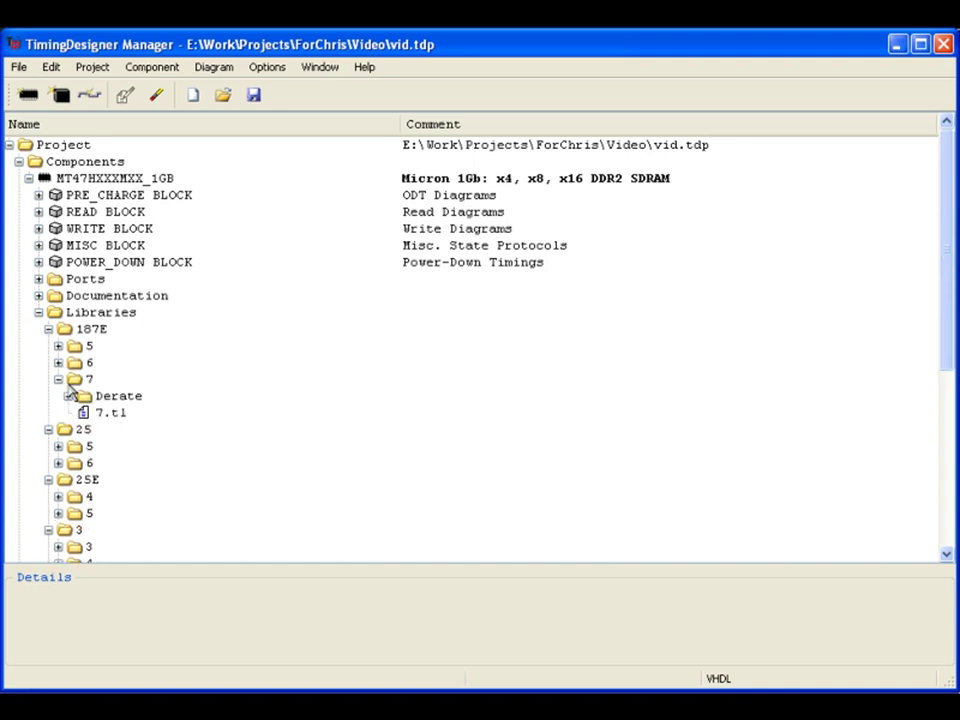
click(110, 413)
right_click(107, 413)
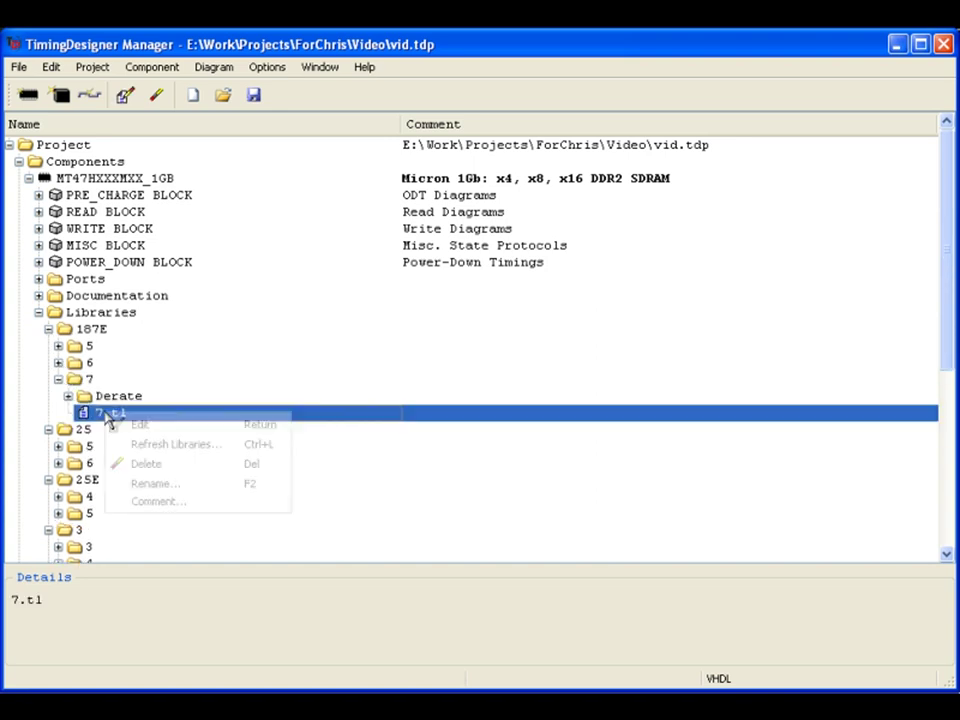
Step: Edit 7.tl to check its tCL:AVG(per) minimum, then return to the Manager window
click(145, 426)
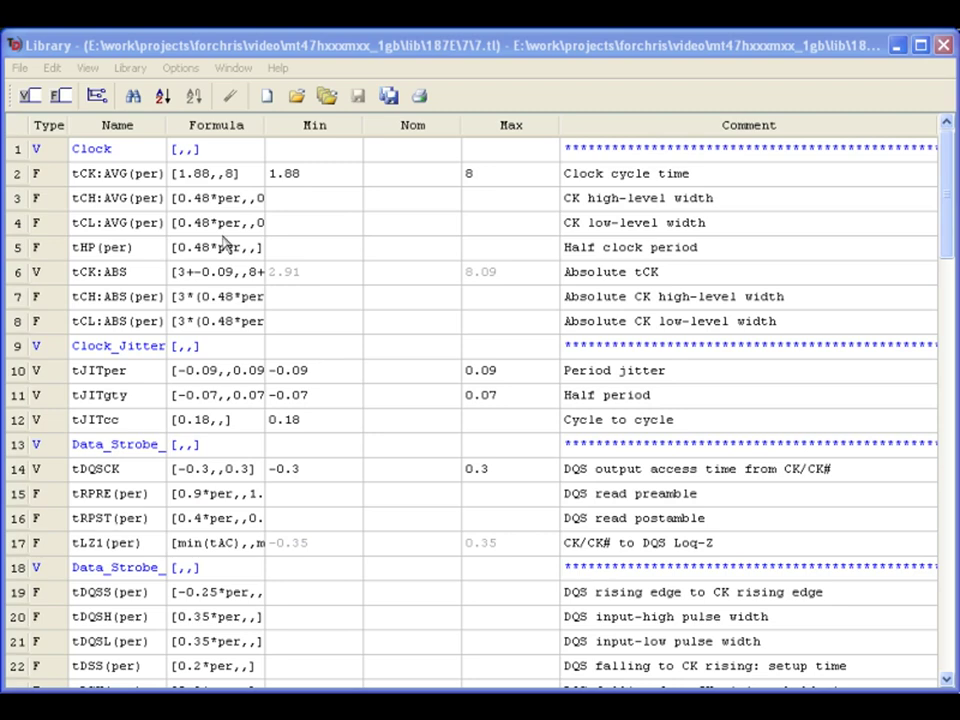
click(320, 225)
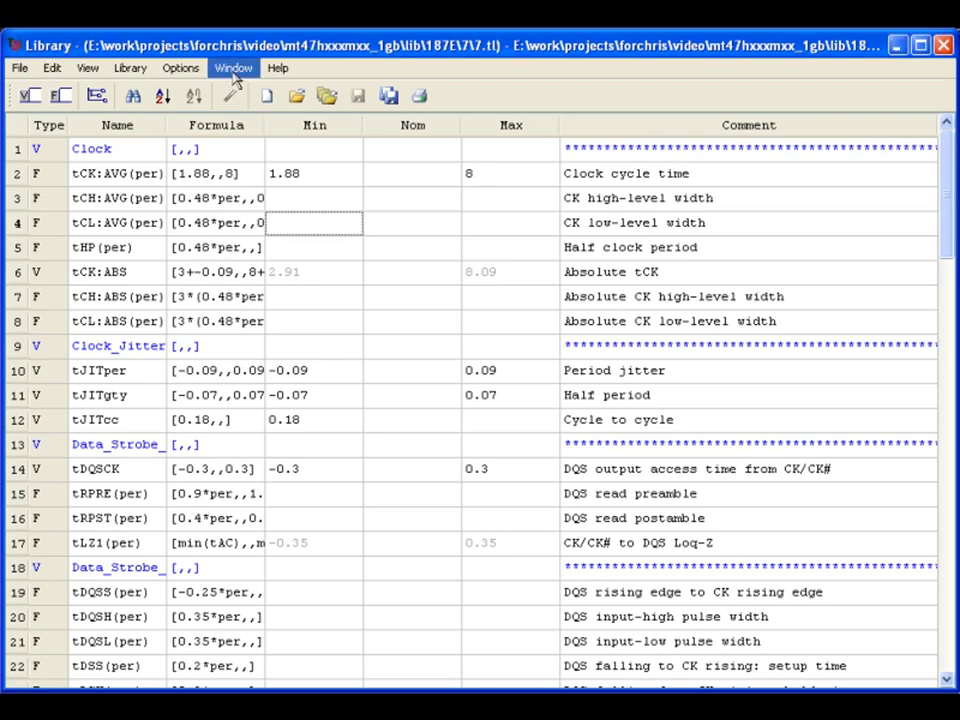
click(234, 69)
click(268, 90)
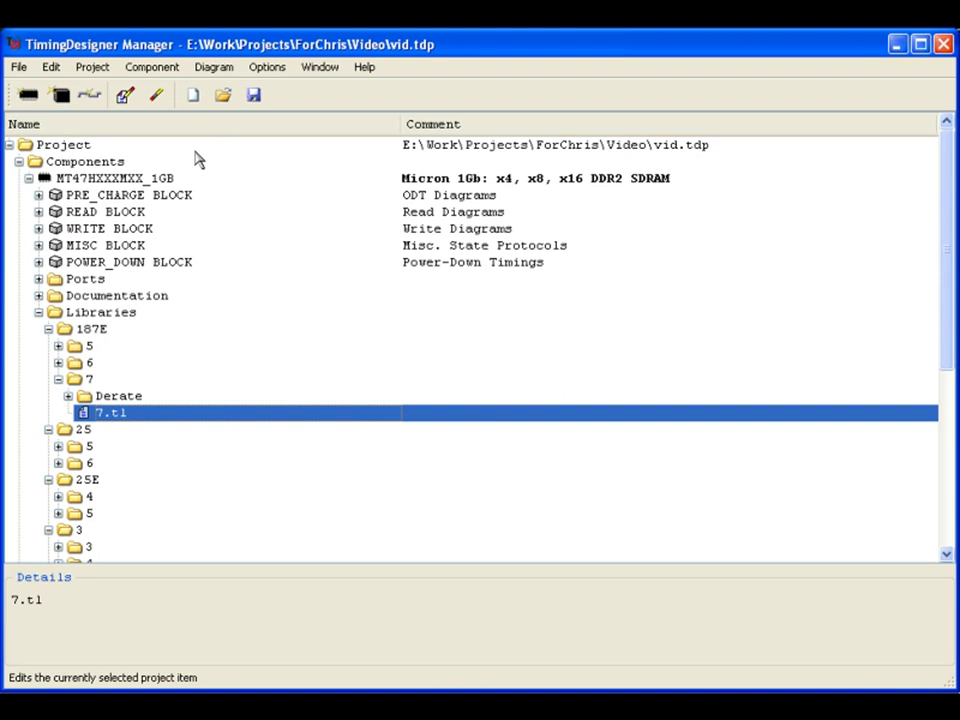
Step: Open the component's default library mt47hxxxmxx_1gb.tl for editing
click(89, 347)
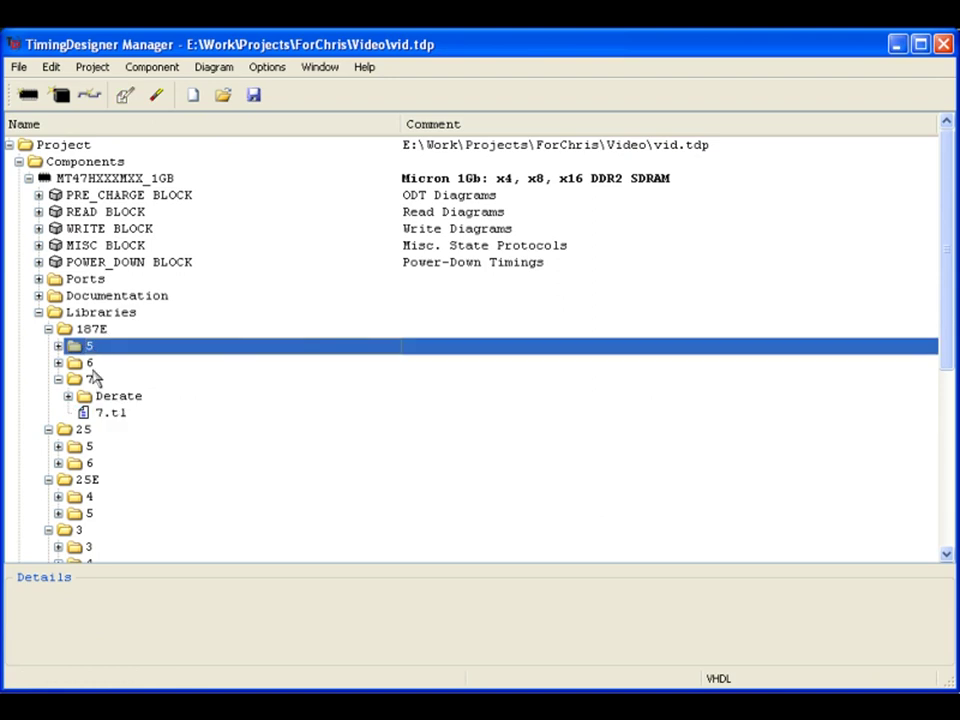
click(96, 398)
click(84, 413)
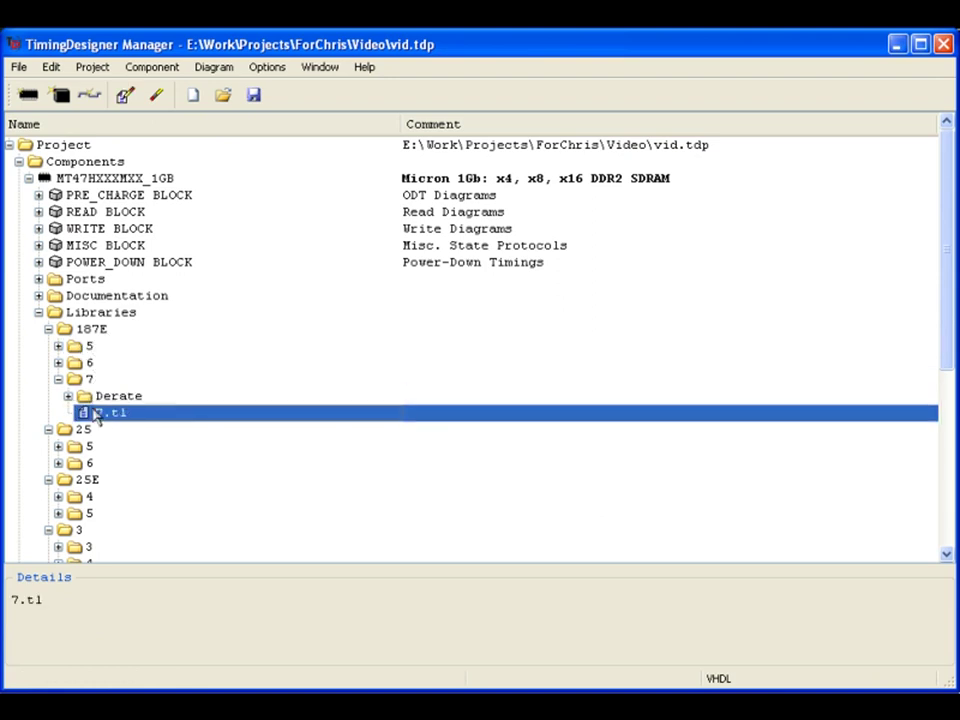
scroll(150, 490, down, 6)
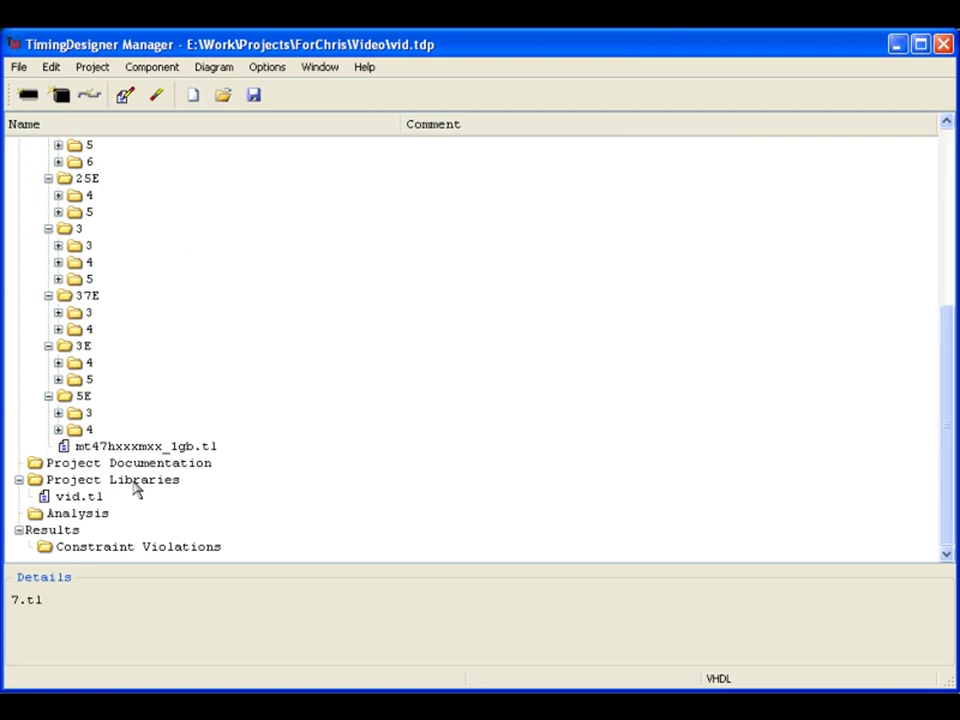
click(126, 446)
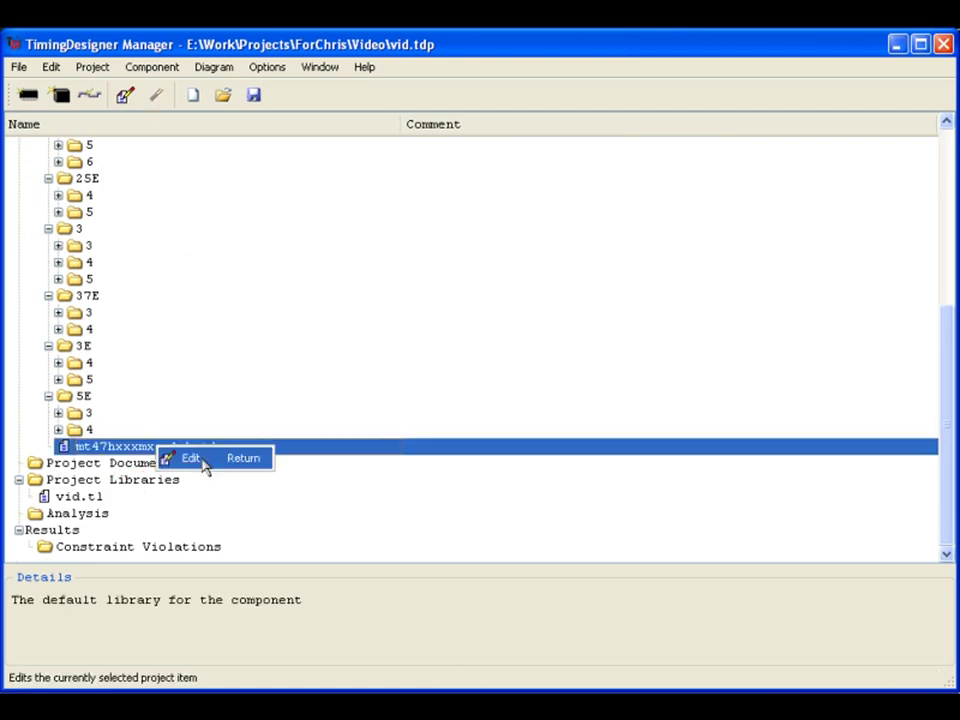
click(203, 462)
Step: Inspect the SysClk 200 and per = 5 parameters, then go back to the Manager window
click(191, 401)
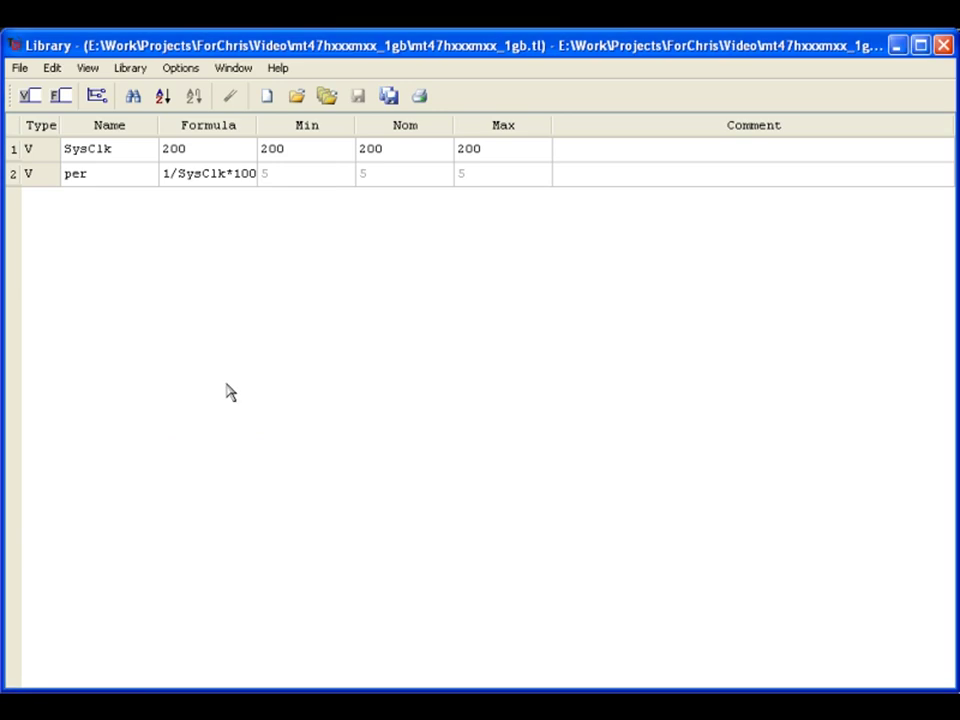
double_click(142, 148)
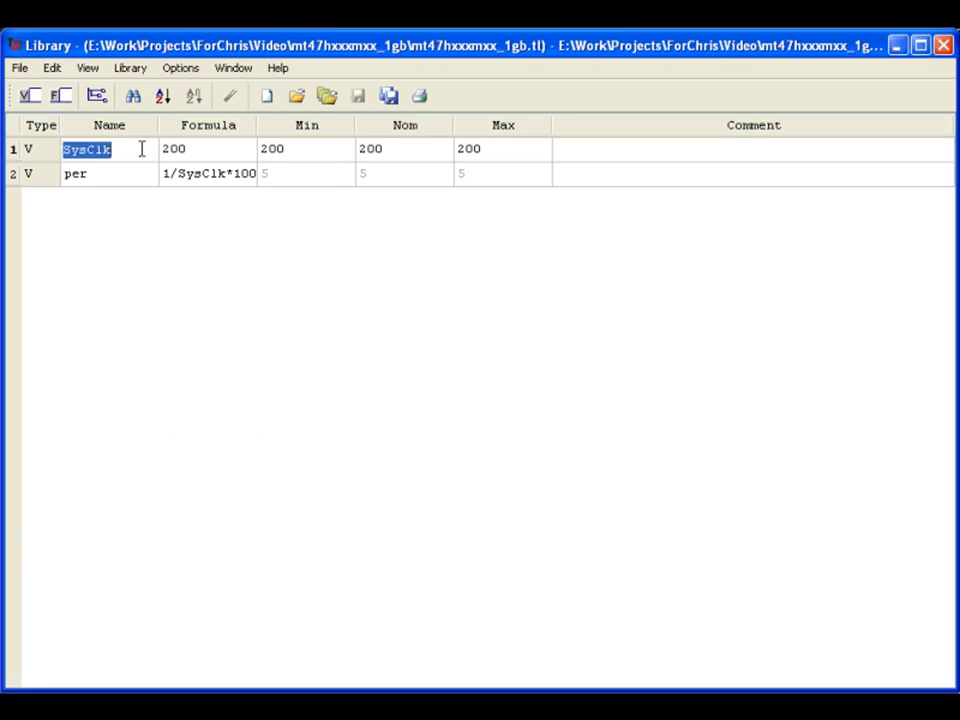
double_click(142, 178)
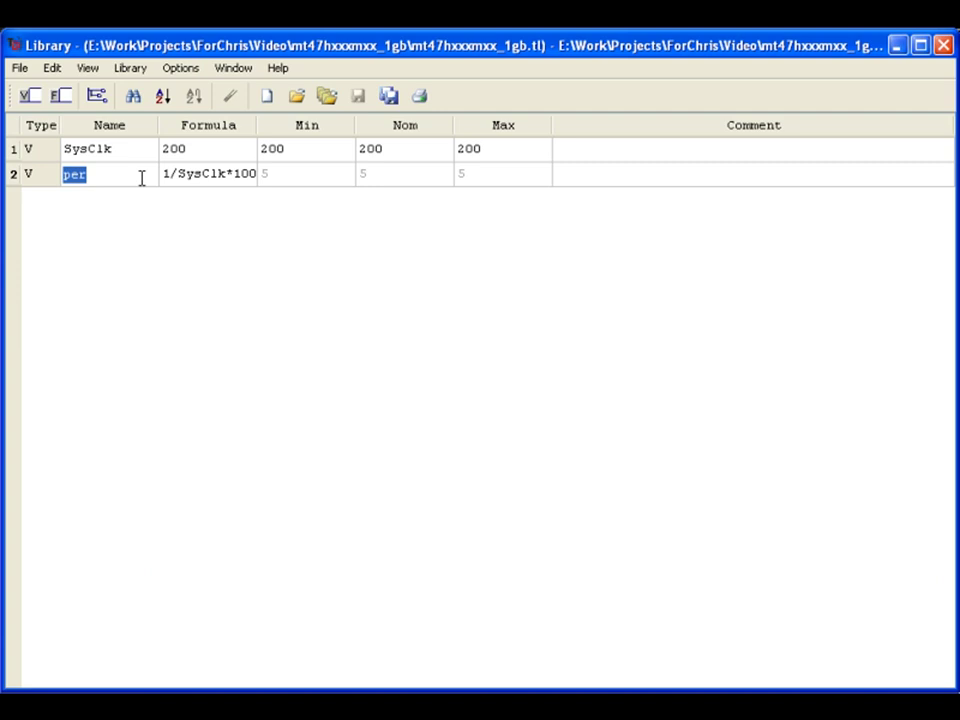
click(148, 212)
click(240, 76)
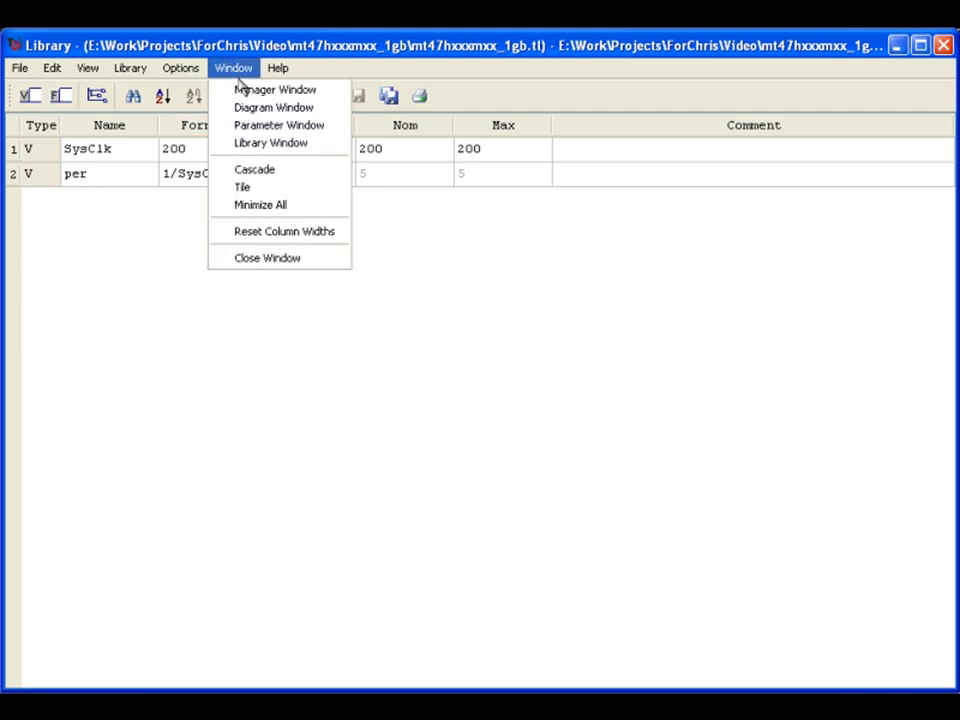
click(225, 89)
Step: Expand the Documentation folder and select the 1GbDDR2.pdf datasheet
click(171, 264)
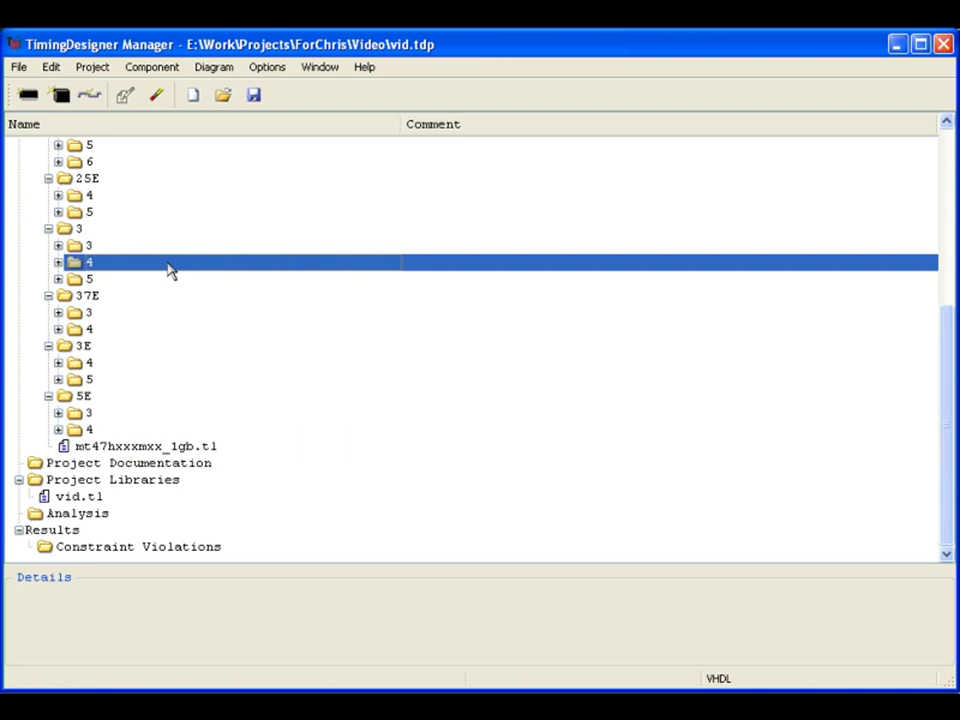
scroll(133, 370, up, 6)
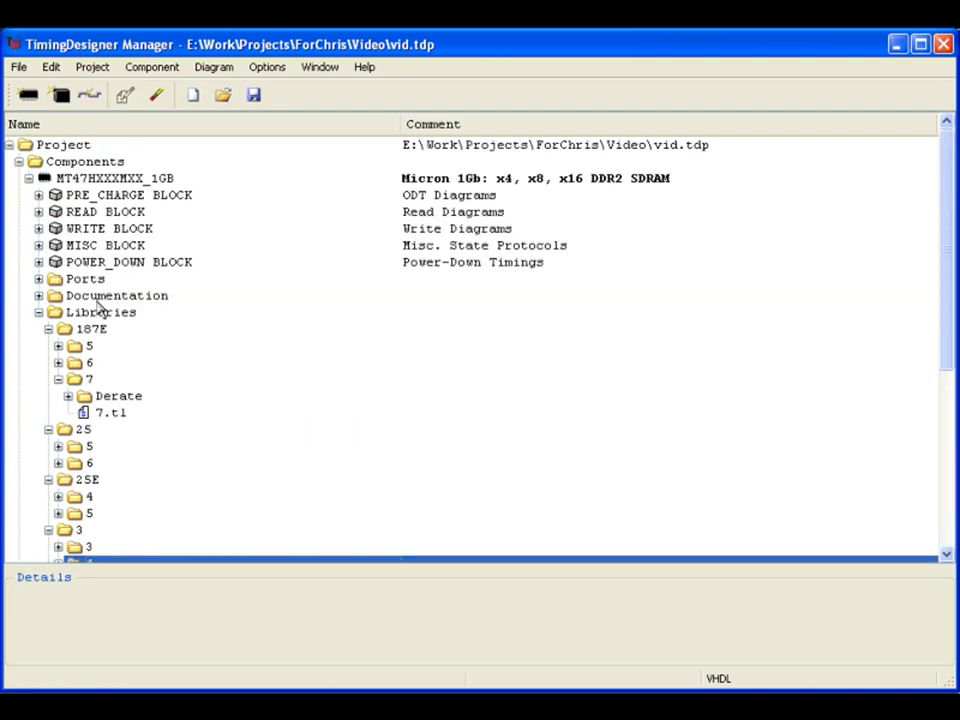
click(62, 296)
click(39, 296)
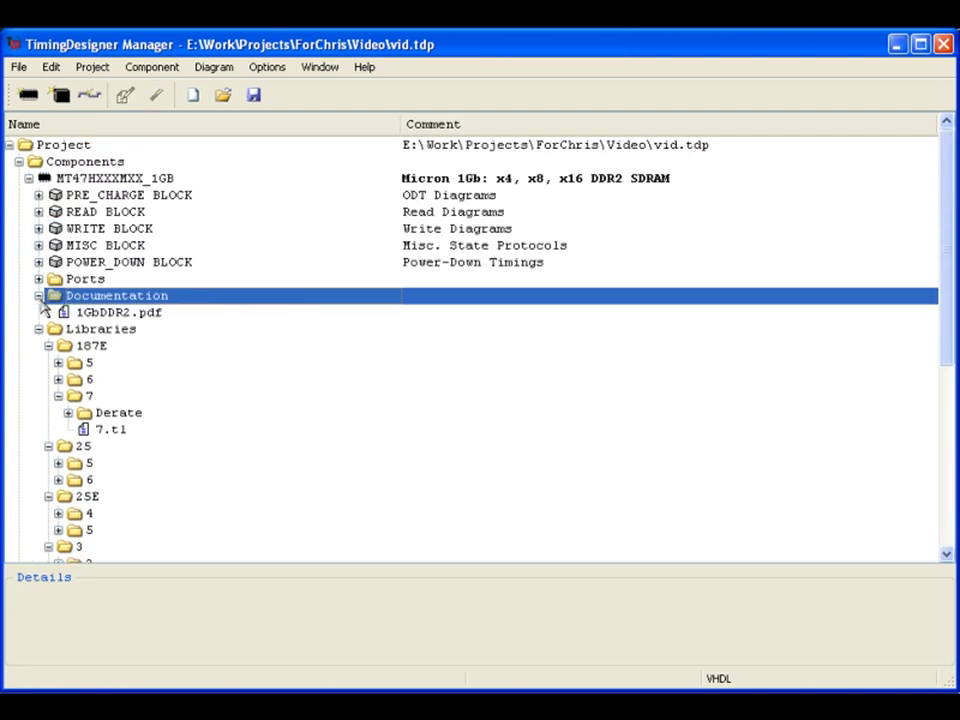
click(146, 314)
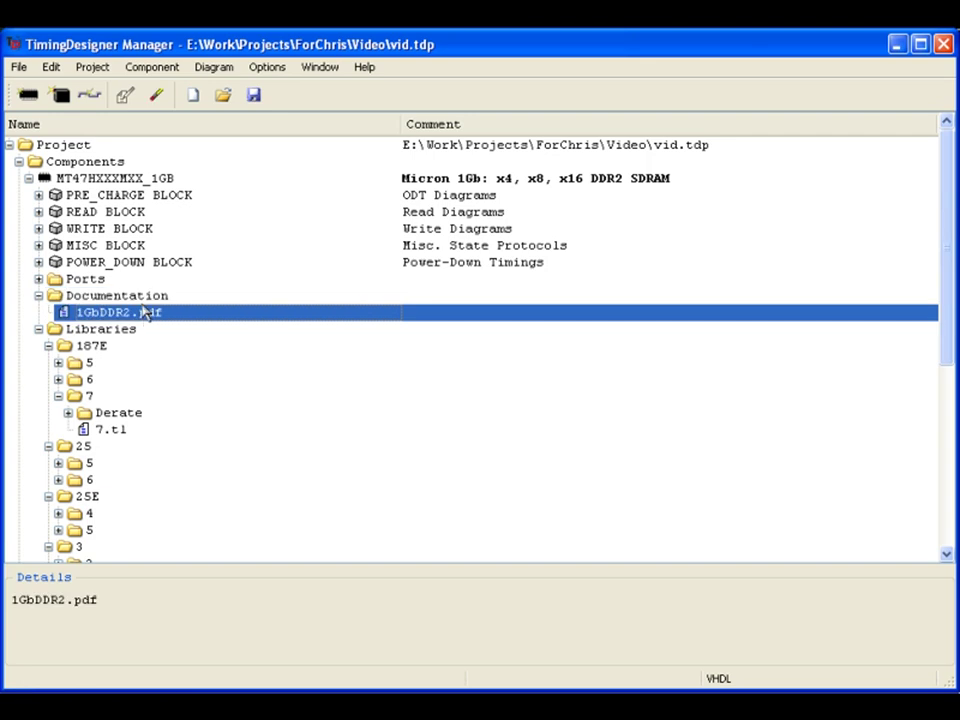
Step: Expand the Ports folder to list the DDR2 signals
click(39, 280)
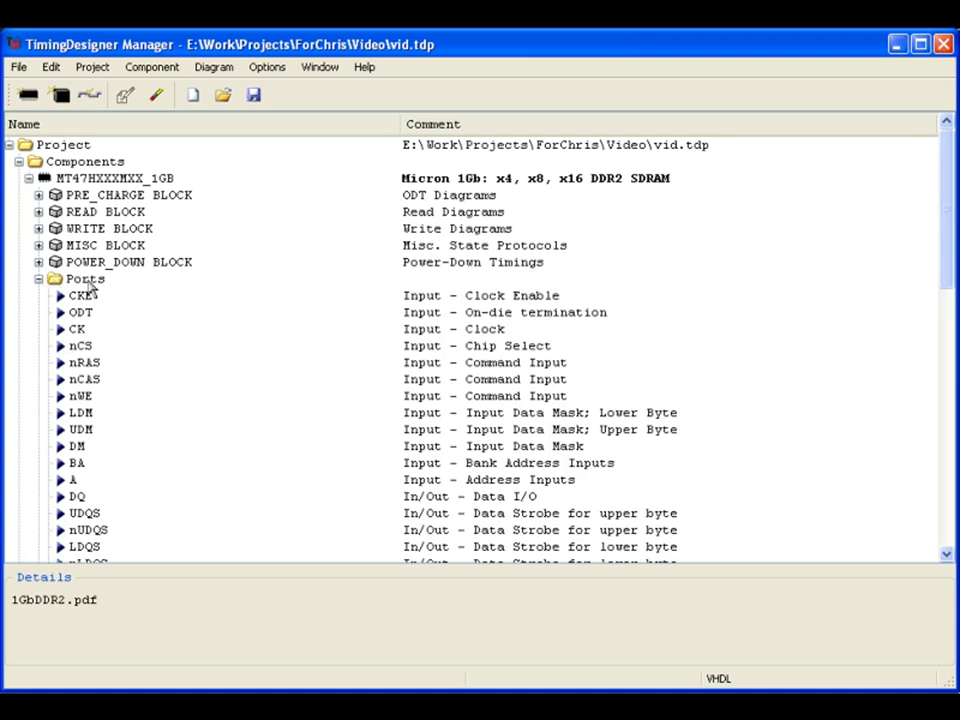
click(88, 280)
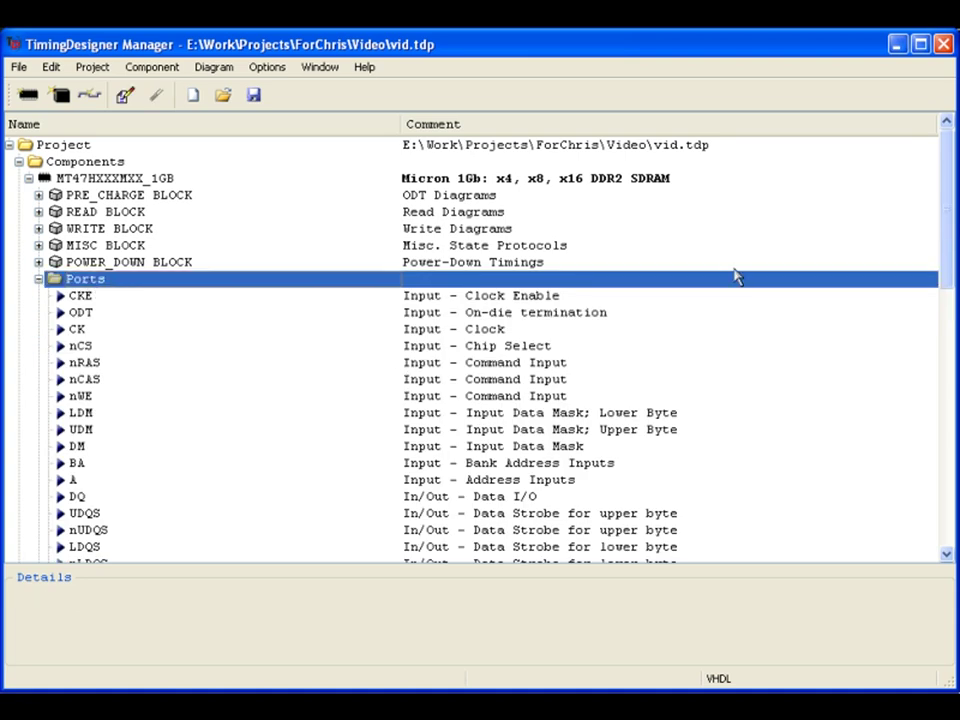
drag(945, 182, 951, 236)
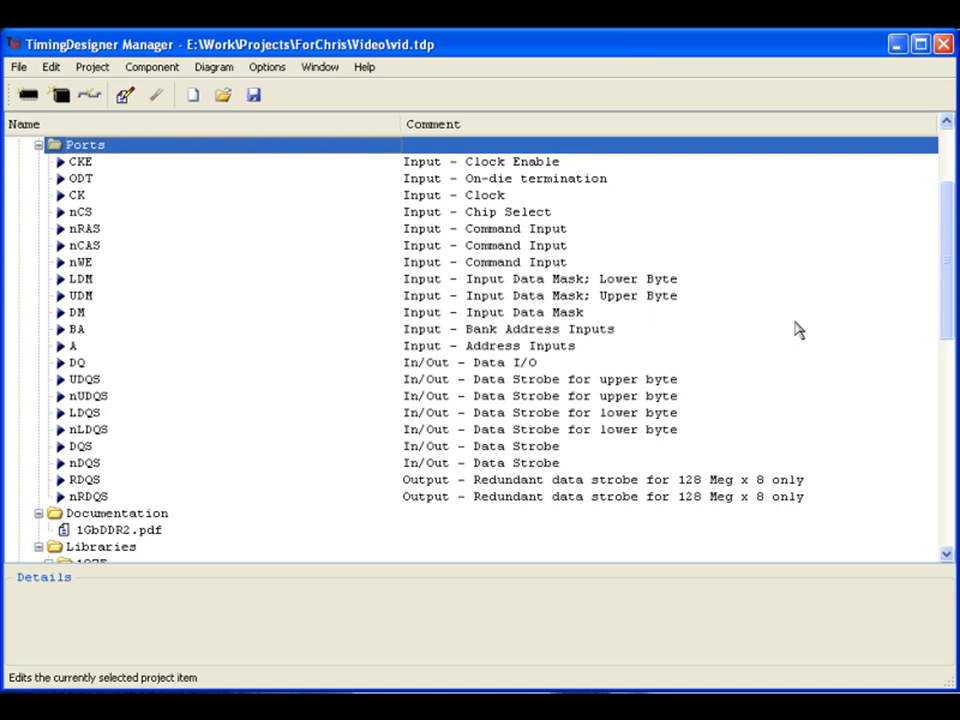
Step: Expand MISC, WRITE and READ BLOCK, then select WRITE BLOCK and the data_in_timing diagram
drag(941, 272, 946, 196)
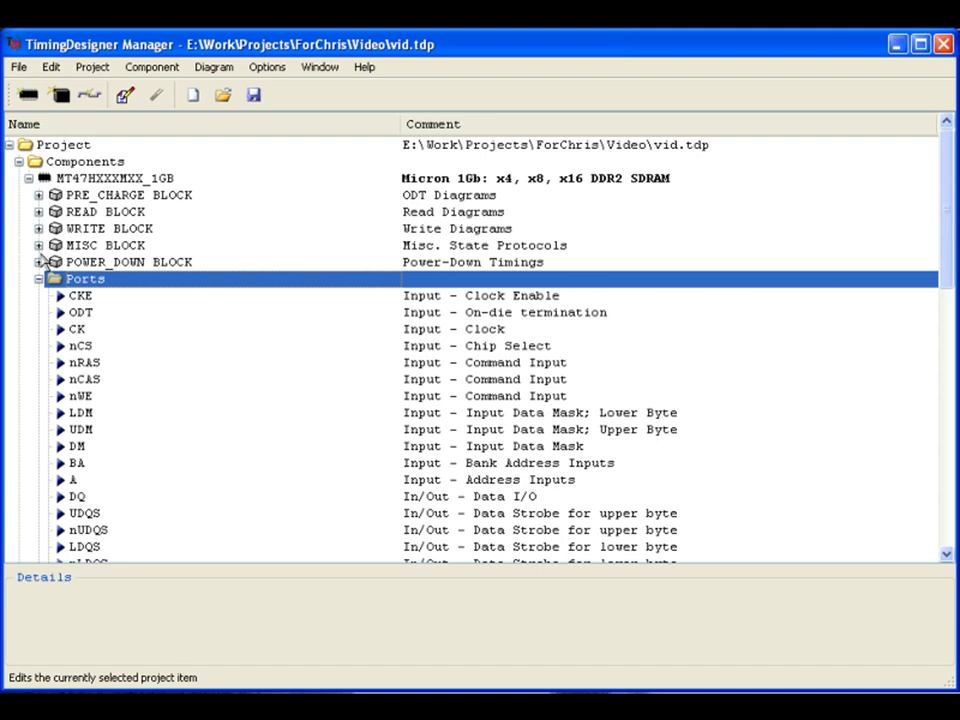
click(38, 245)
click(38, 228)
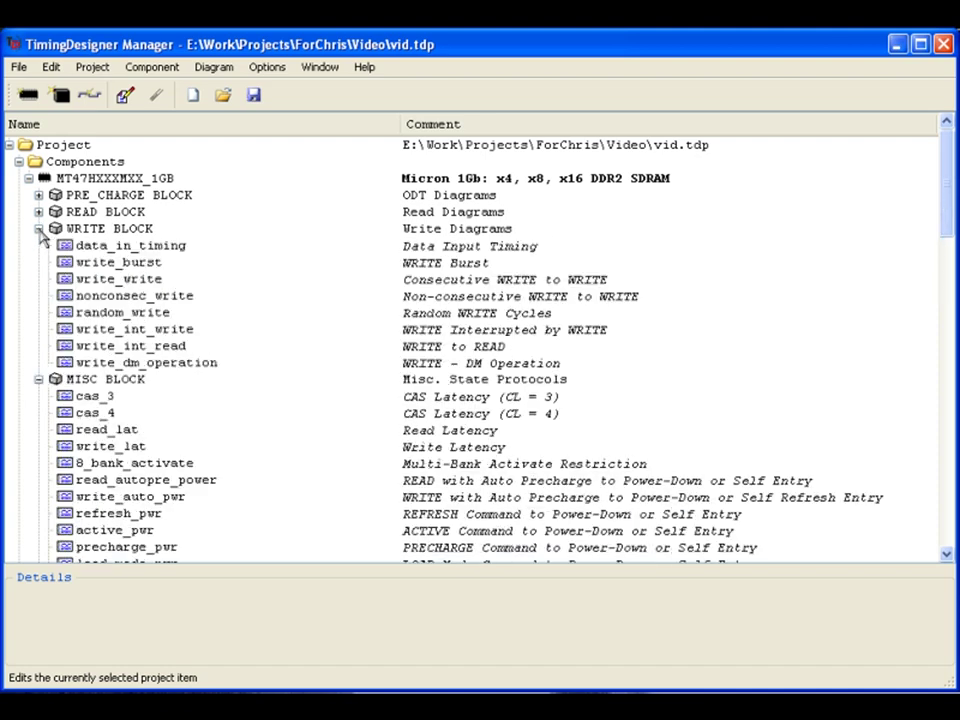
click(38, 212)
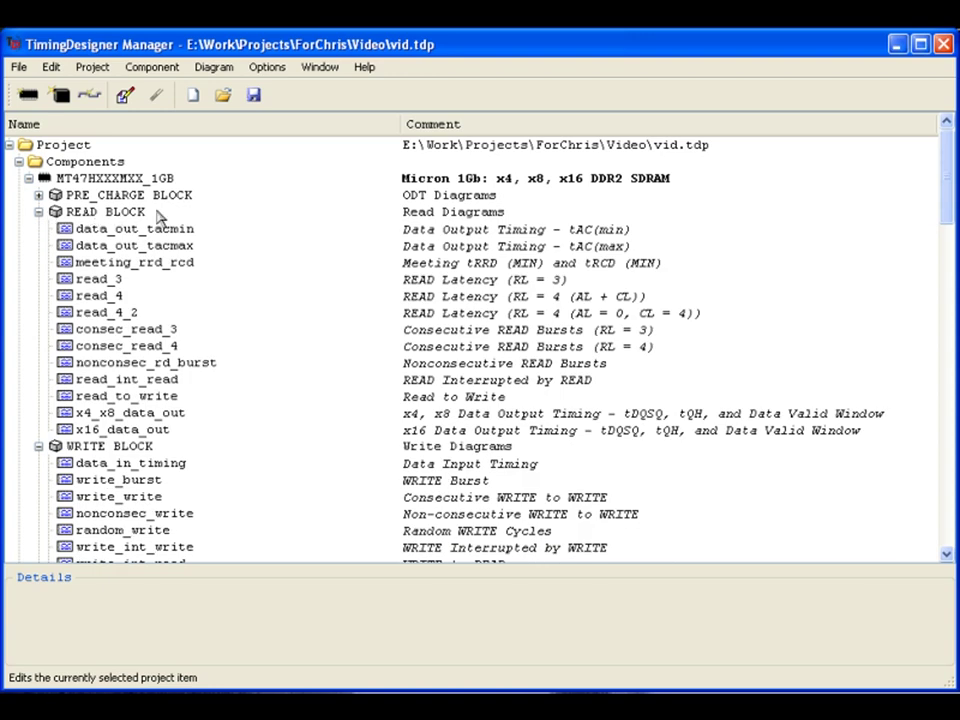
click(140, 446)
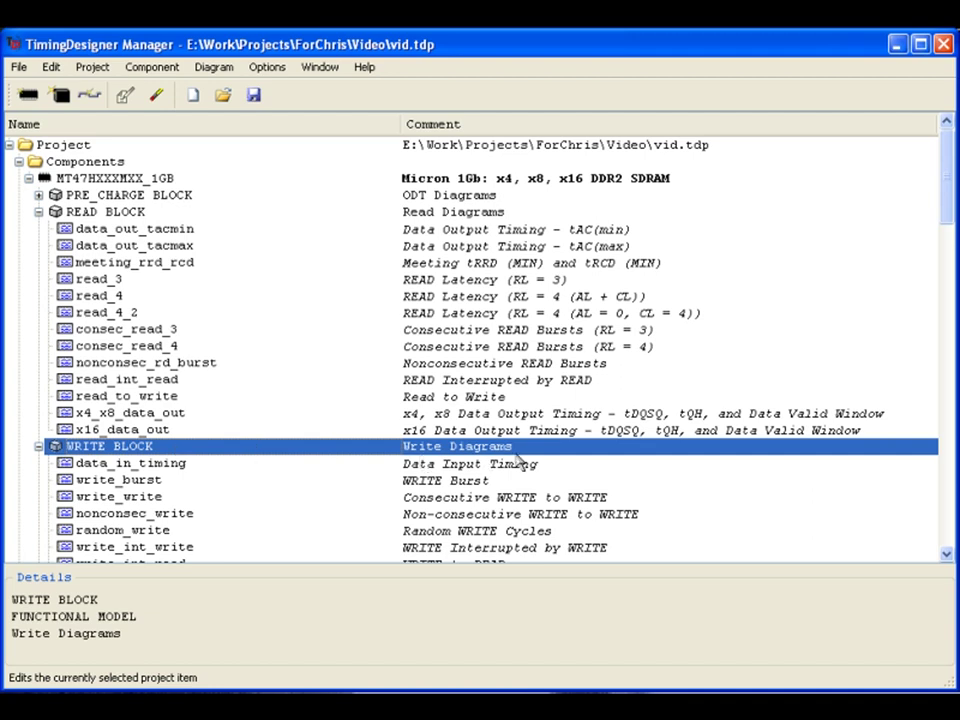
click(132, 464)
Step: Open data_in_timing with Edit Diagram to show the CK, DQS, DQ and DM waveforms
right_click(192, 470)
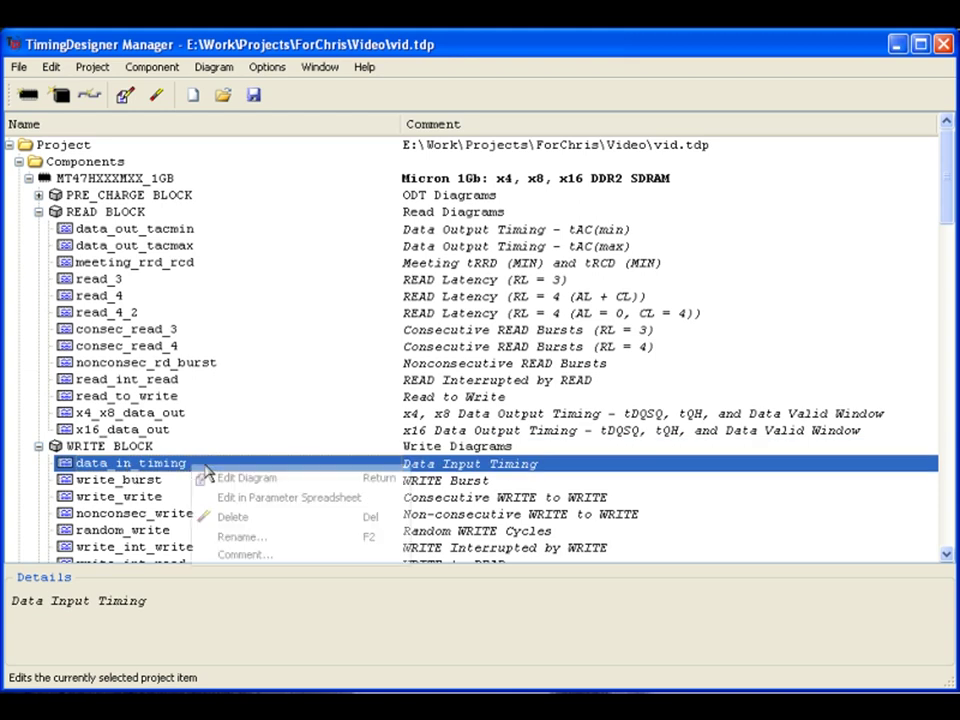
click(216, 477)
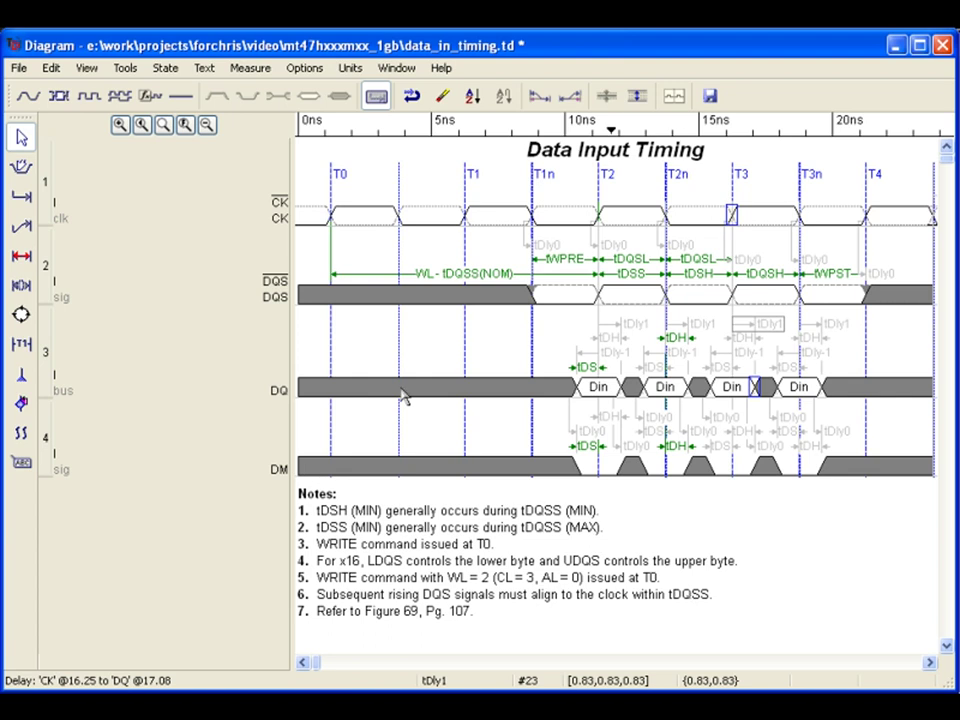
click(396, 67)
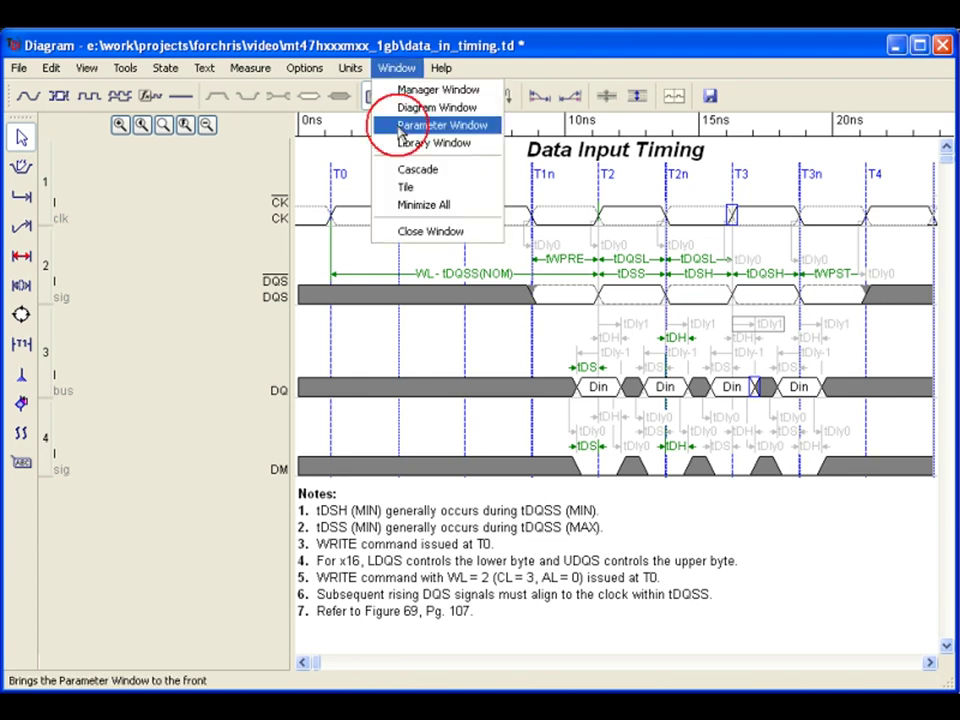
click(398, 123)
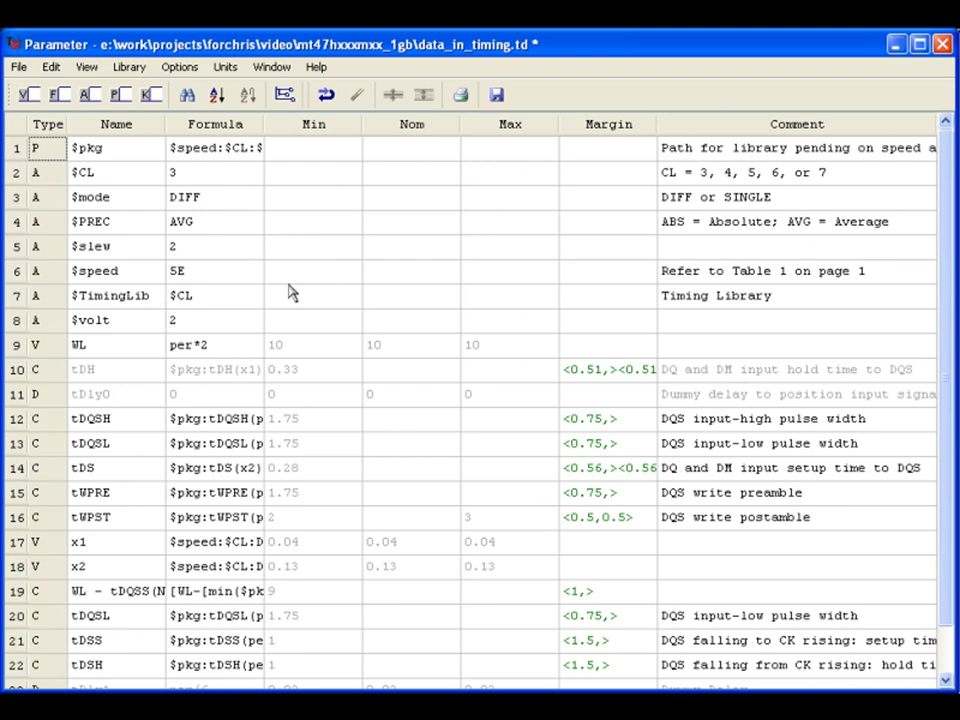
click(282, 70)
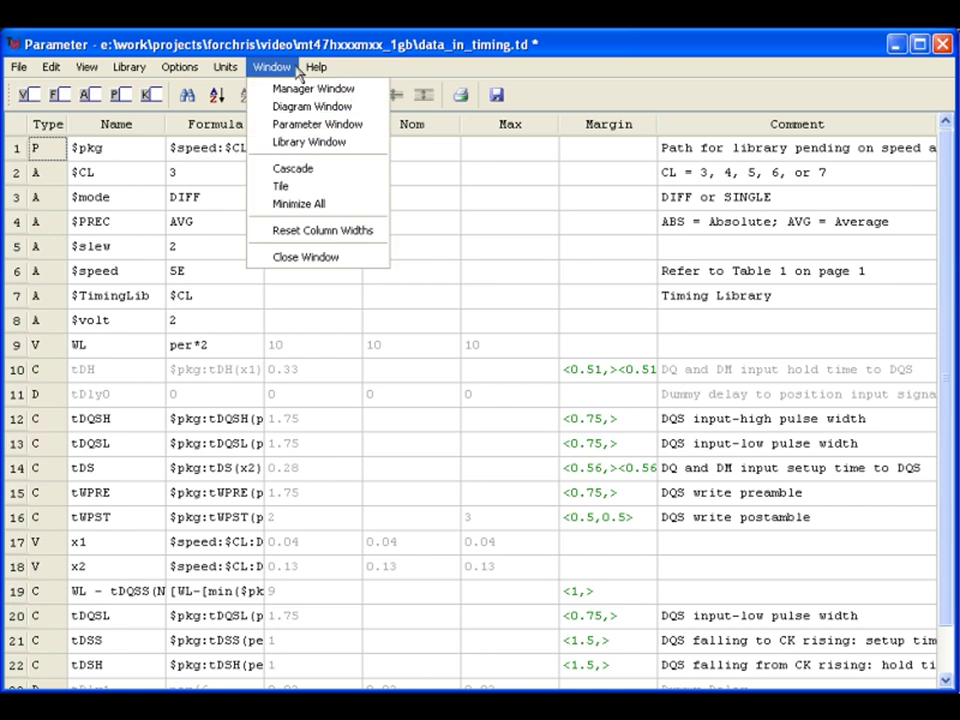
click(301, 107)
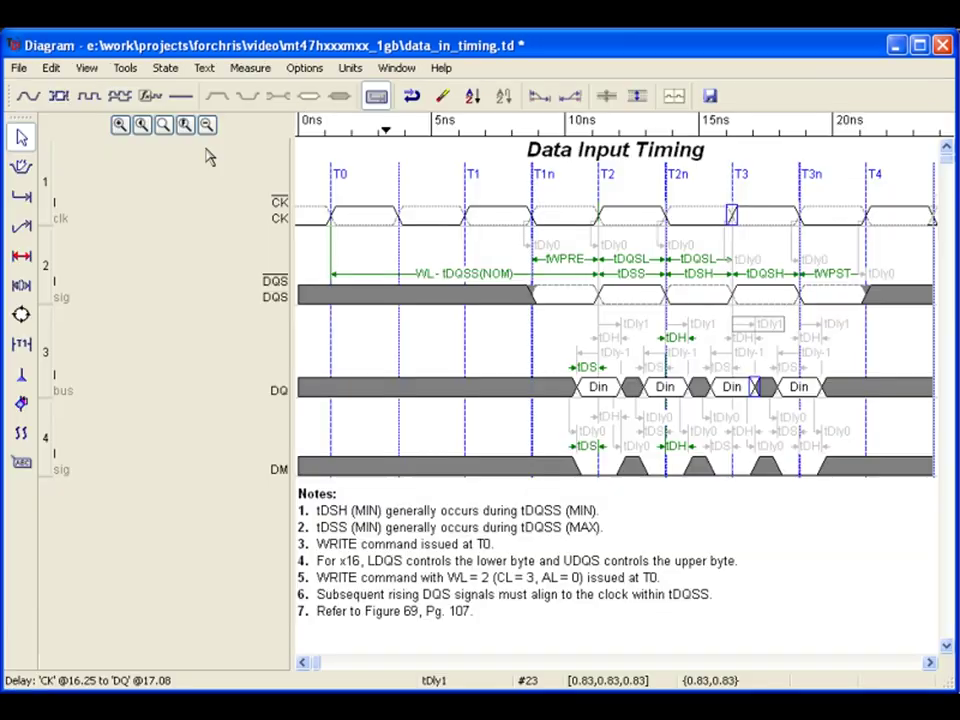
click(46, 188)
right_click(45, 190)
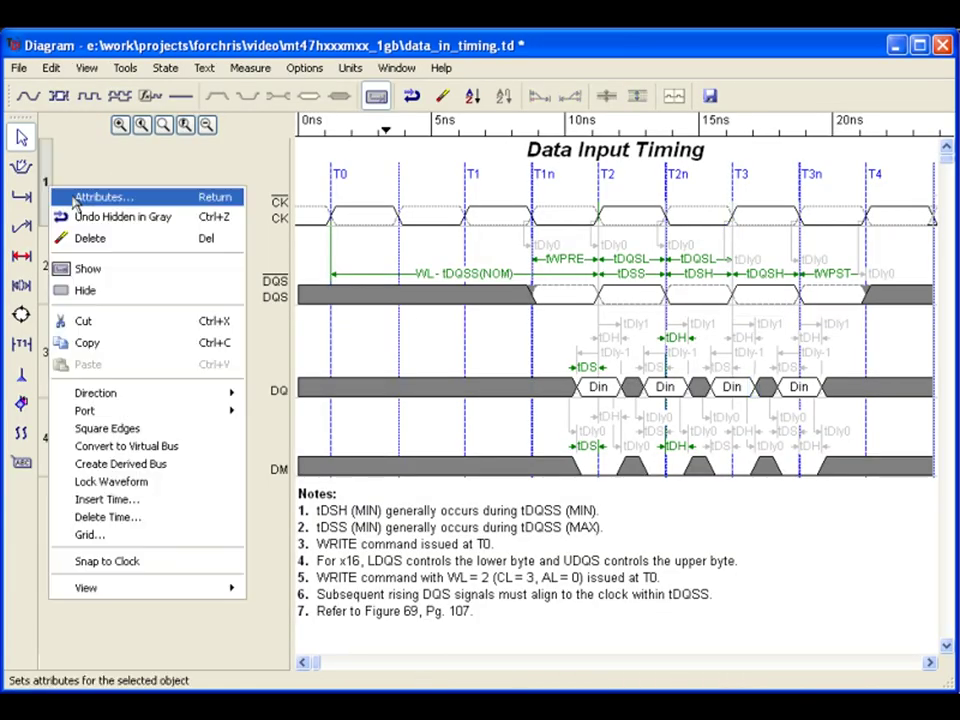
click(86, 195)
click(371, 312)
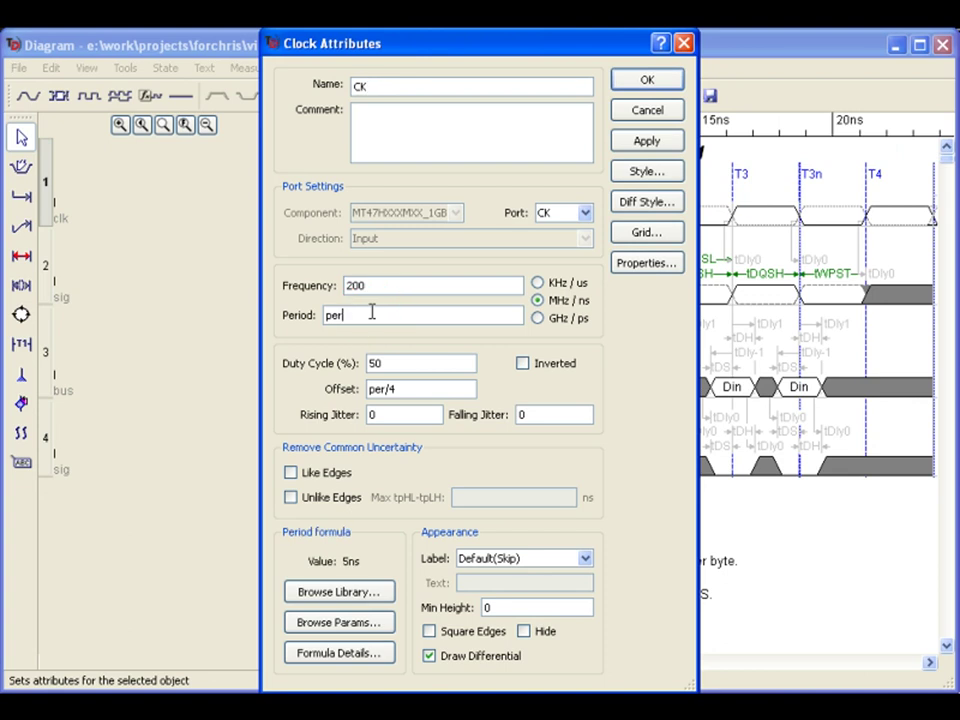
double_click(371, 313)
click(645, 80)
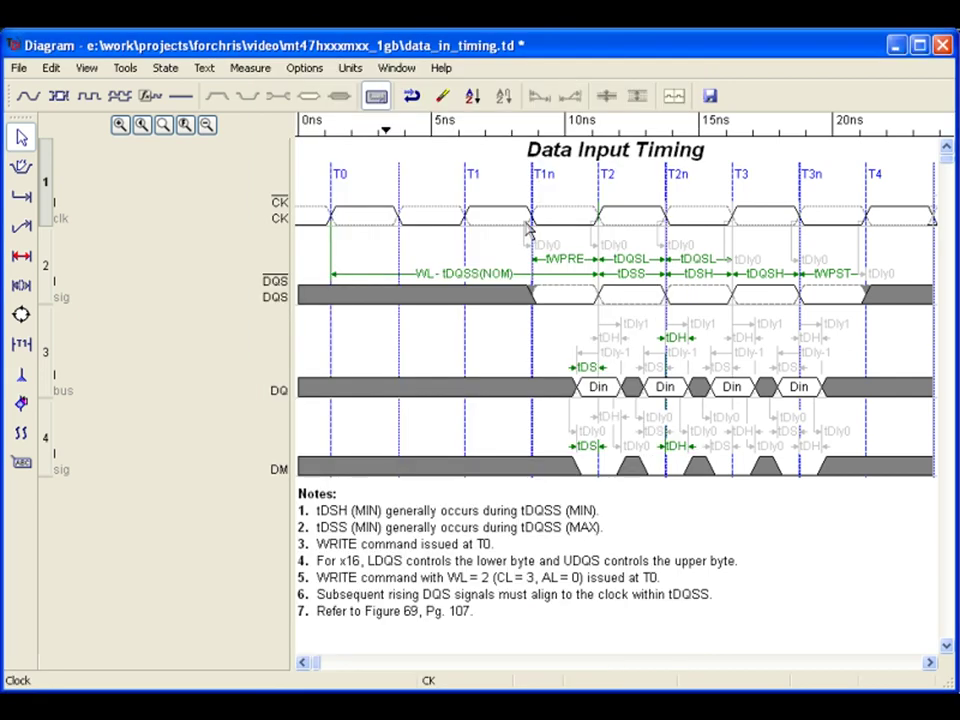
click(548, 252)
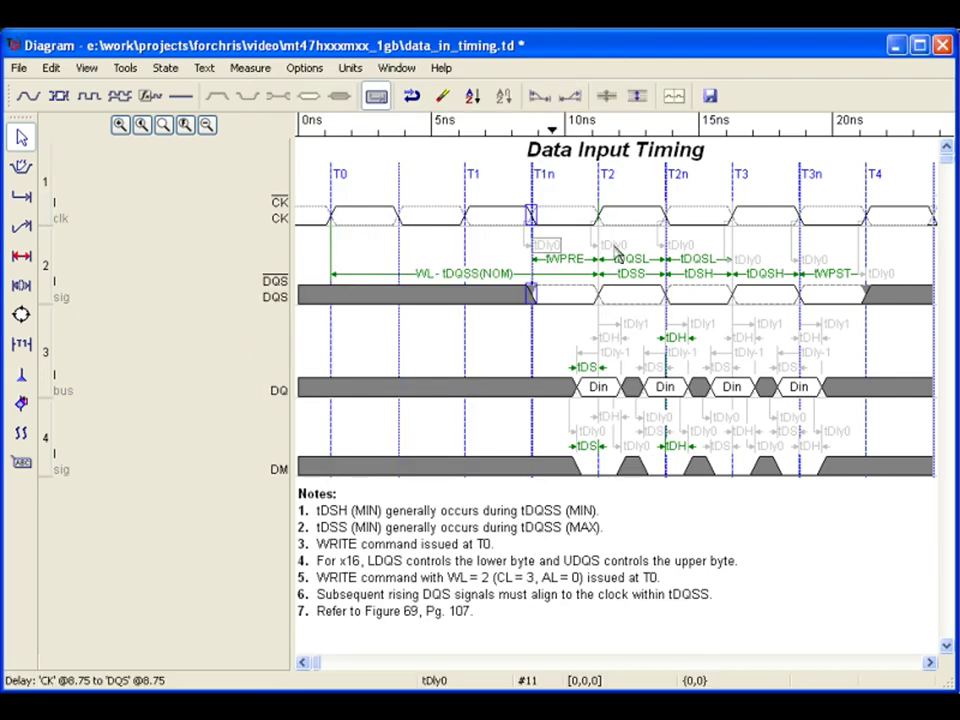
click(620, 246)
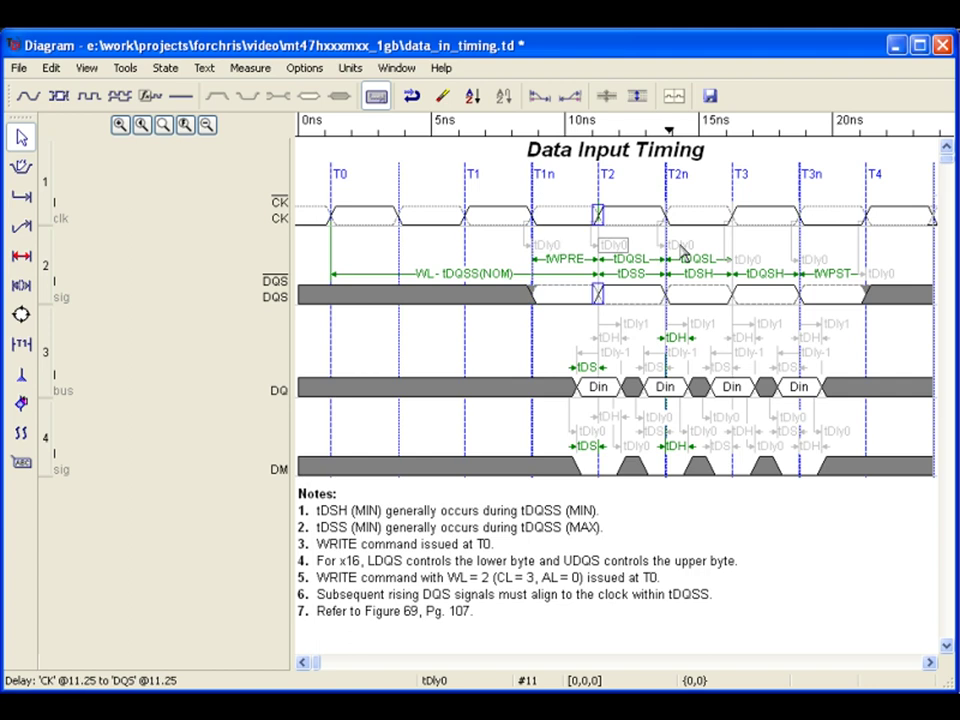
click(685, 248)
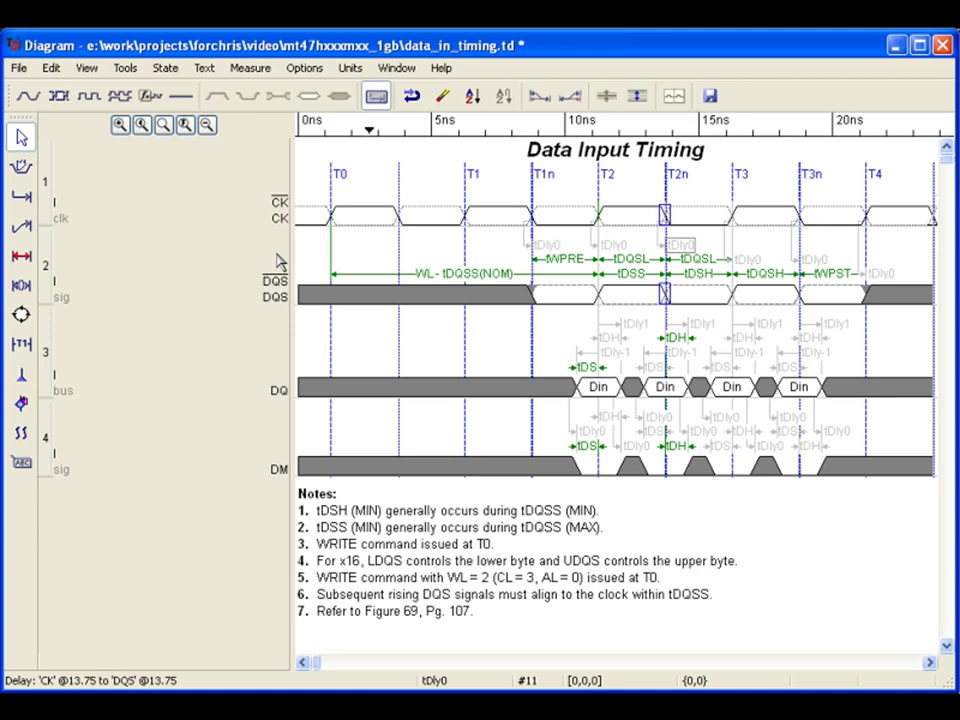
Step: Bring up the data_in_timing.td Parameter Window and inspect the $CL, $mode and $PREC entries
click(396, 67)
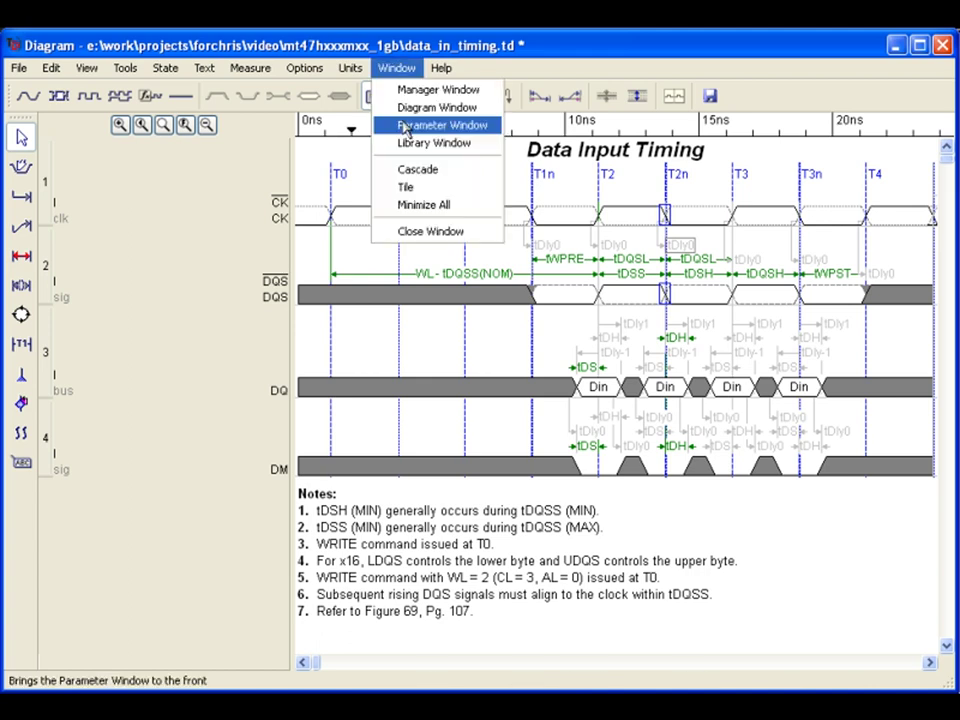
click(406, 126)
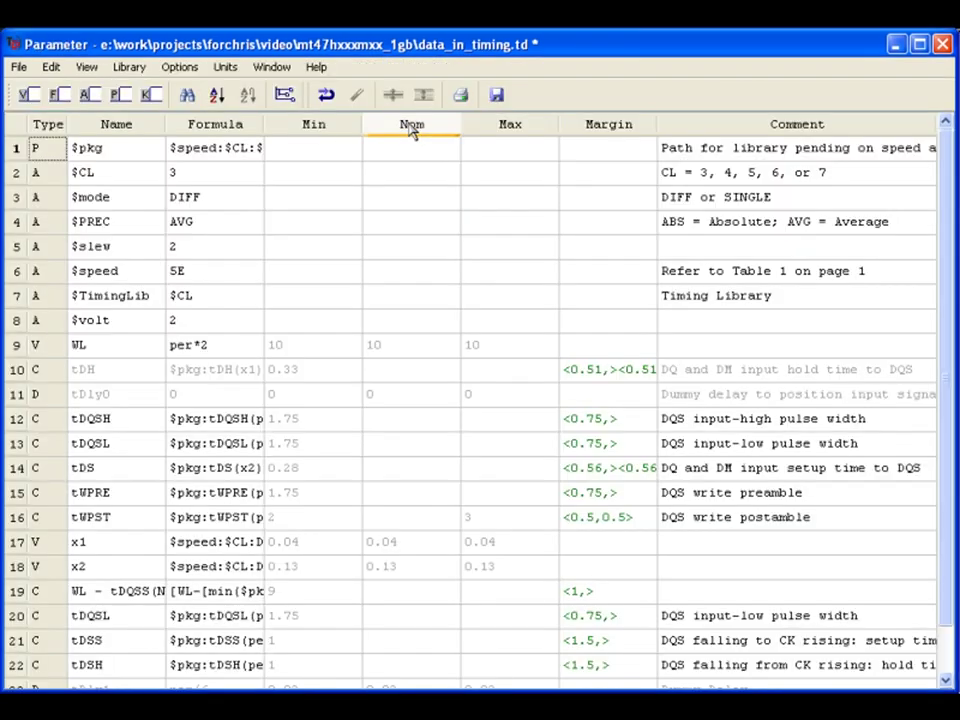
double_click(203, 172)
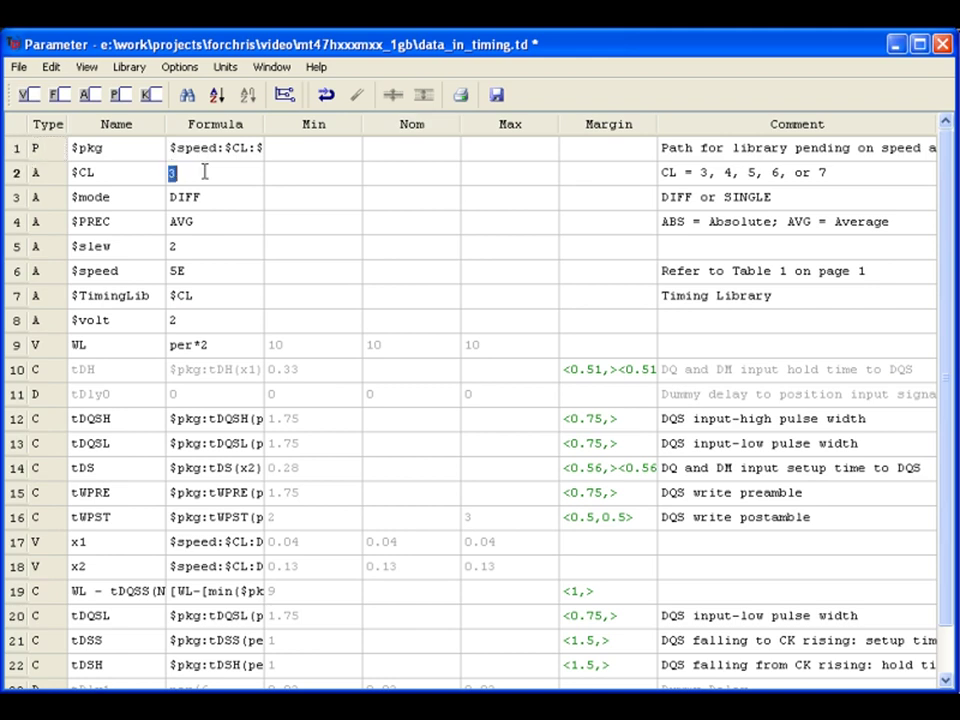
double_click(146, 176)
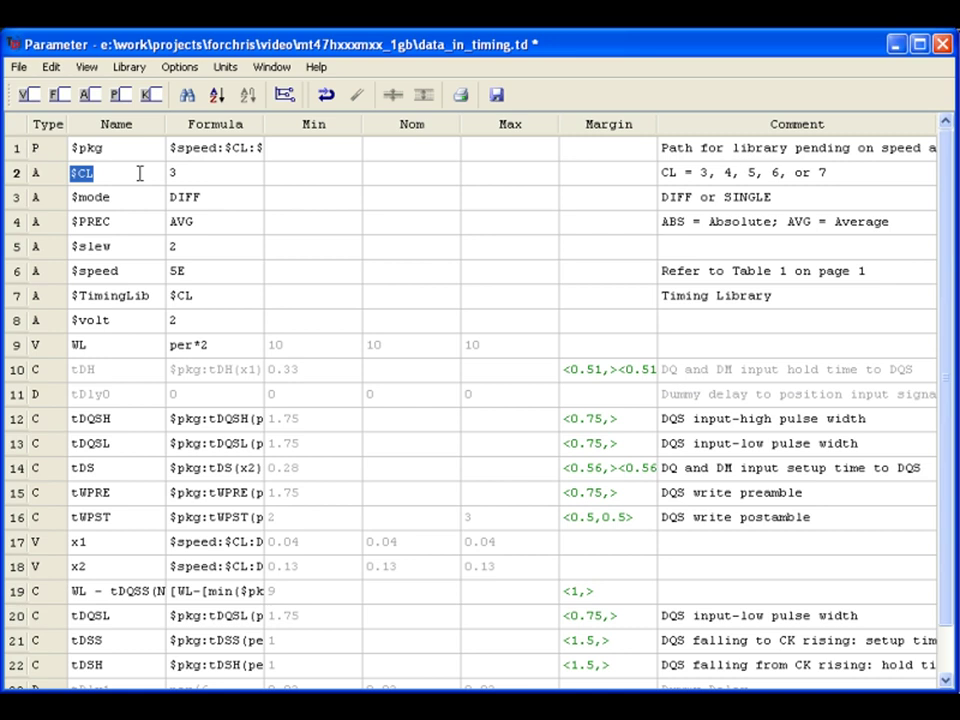
double_click(118, 205)
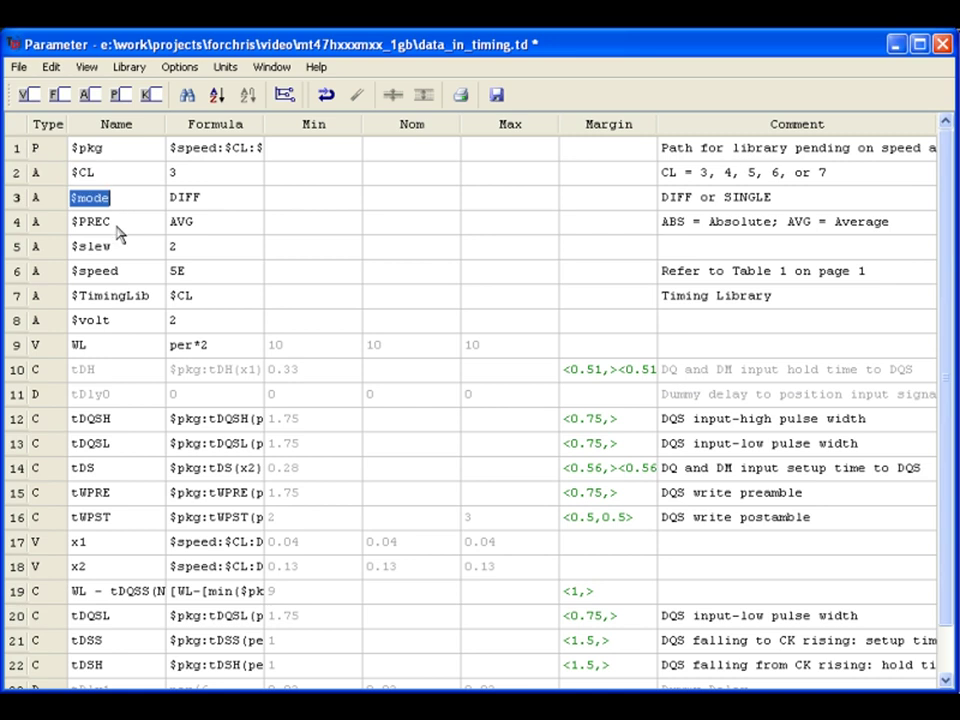
double_click(117, 223)
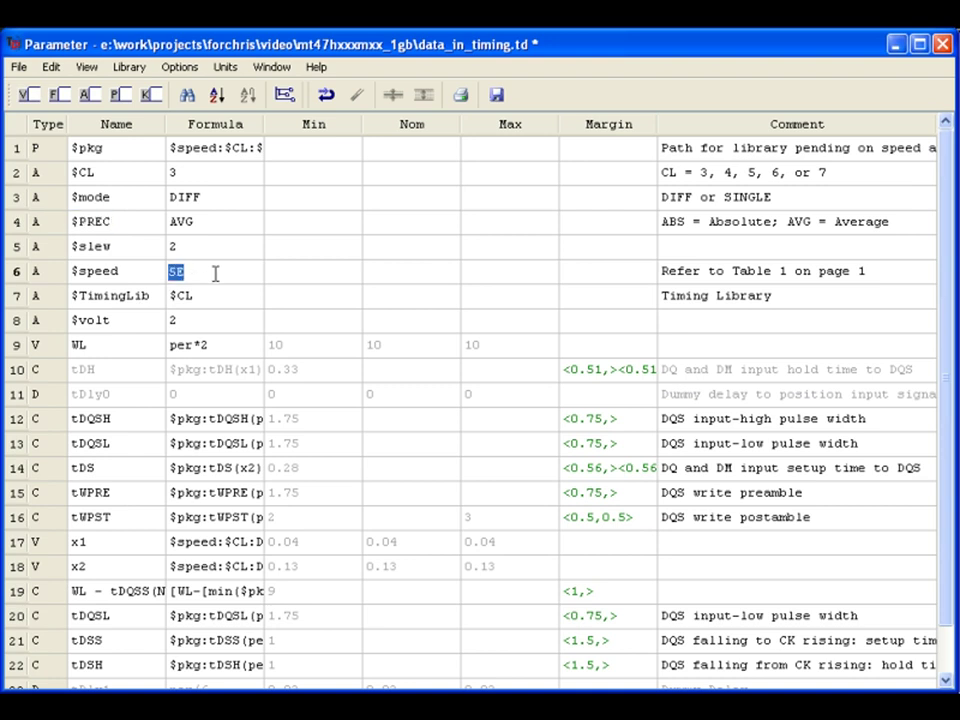
Step: Set the $speed speed grade to 37E, then reopen that cell to change it
text(37E)
click(617, 375)
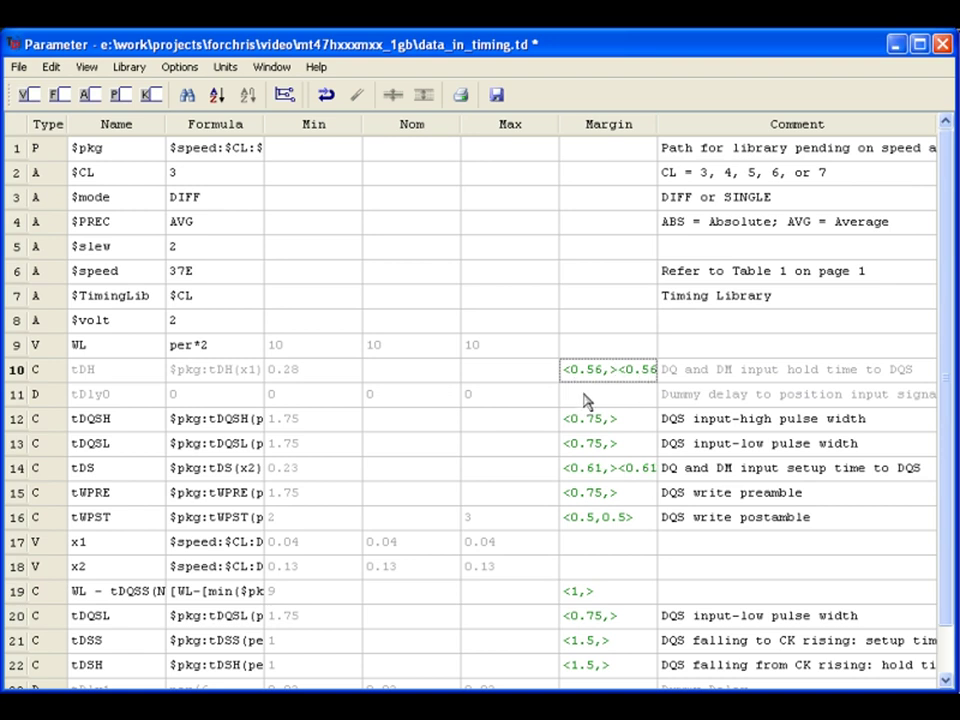
double_click(242, 270)
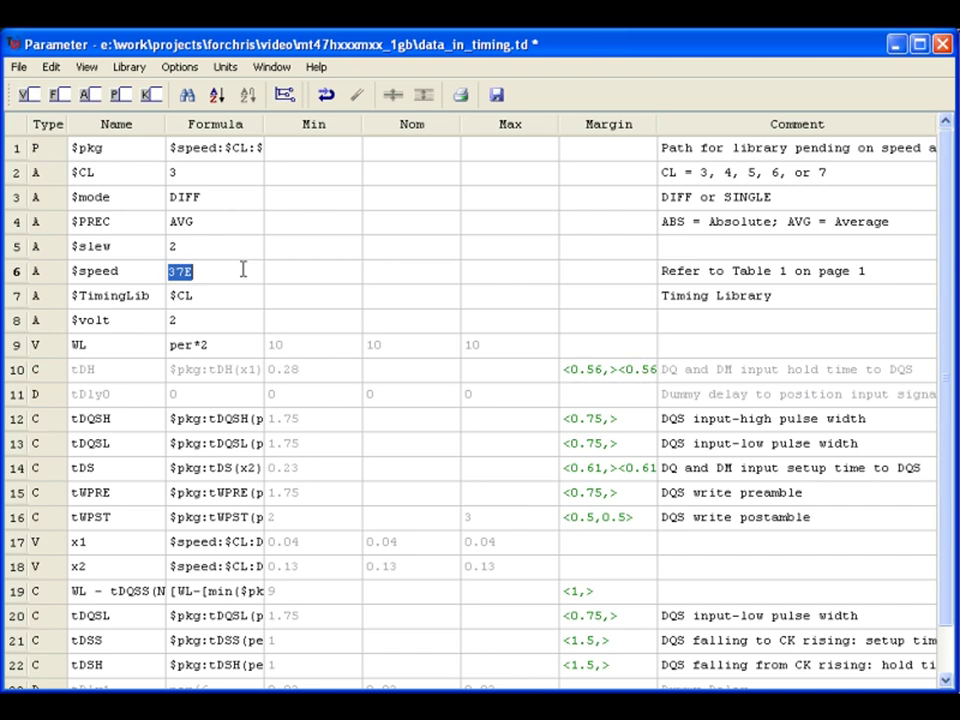
Step: Change $speed to 3E, check tDH, tDQSH and tDQSL, and enter 4 for $CL
text(3E)
click(573, 343)
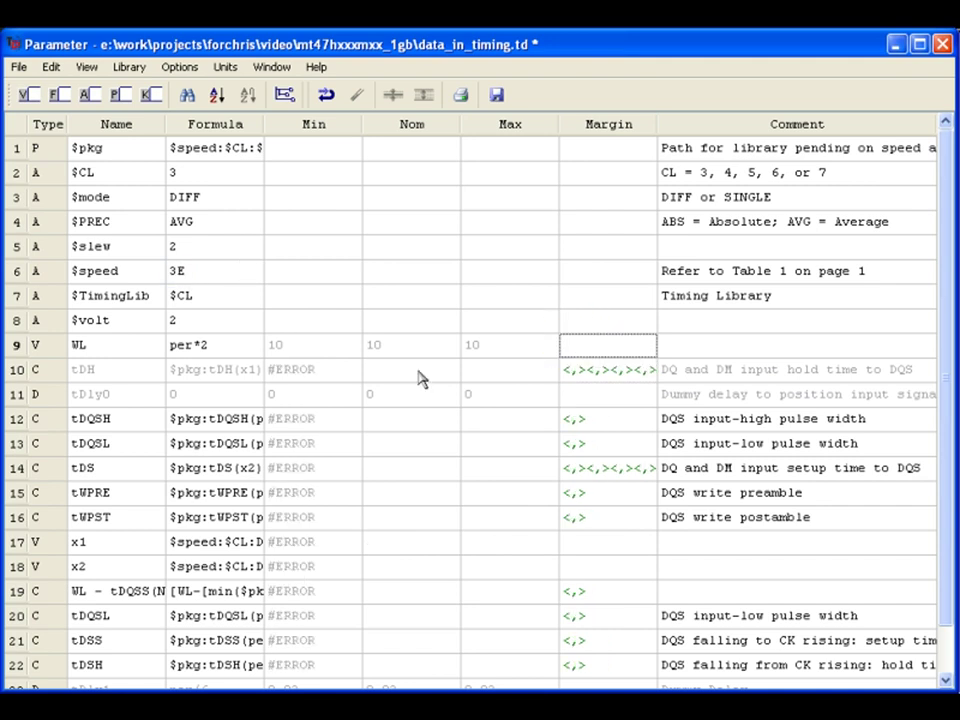
click(336, 377)
click(336, 418)
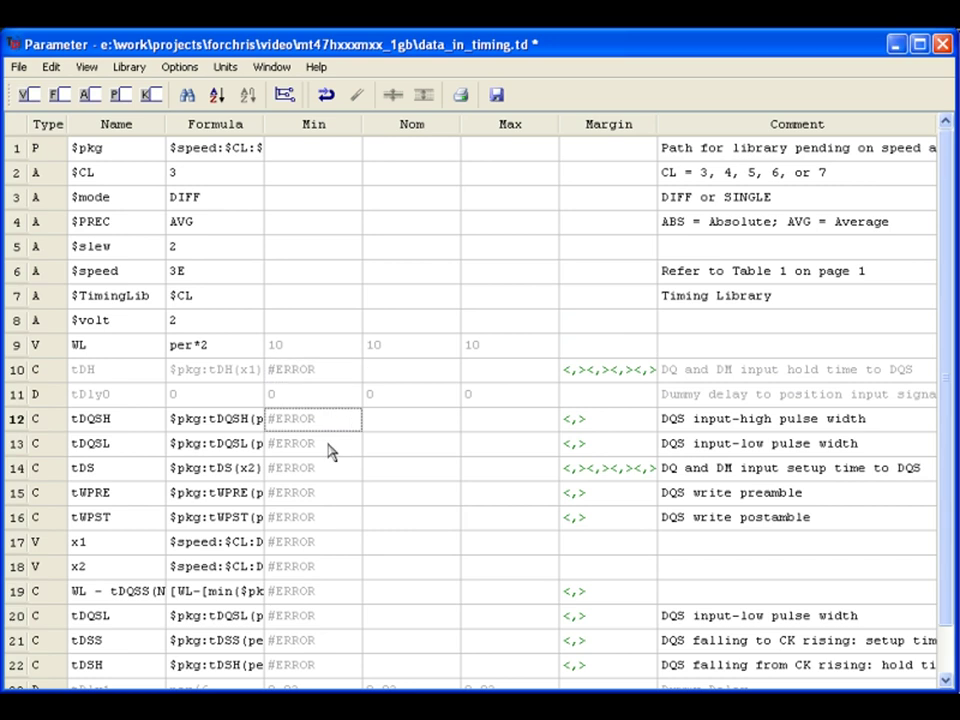
click(330, 447)
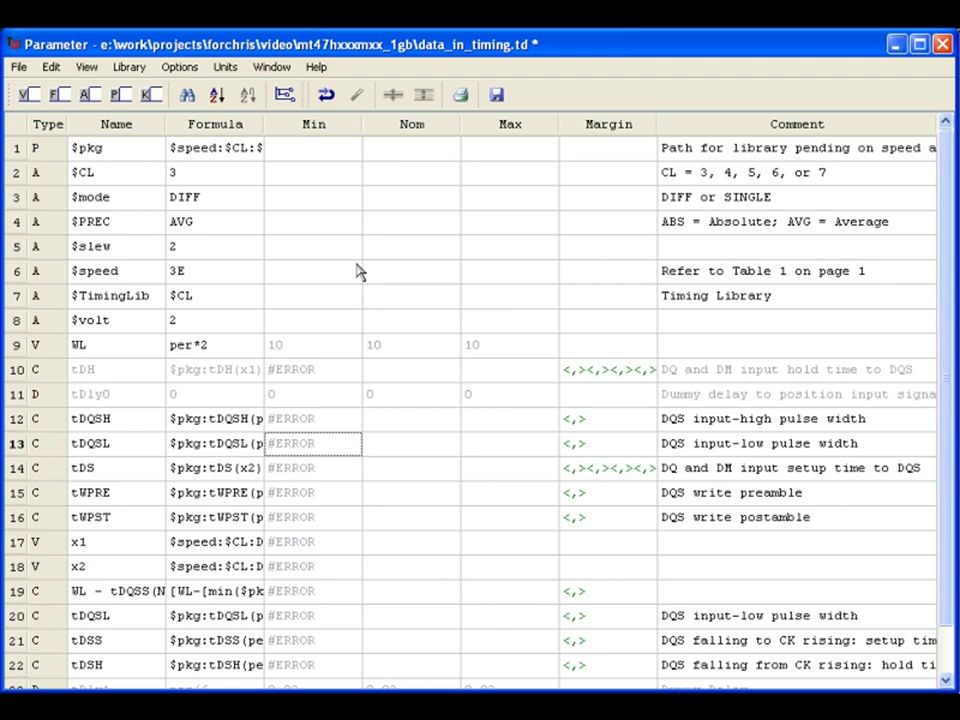
double_click(236, 172)
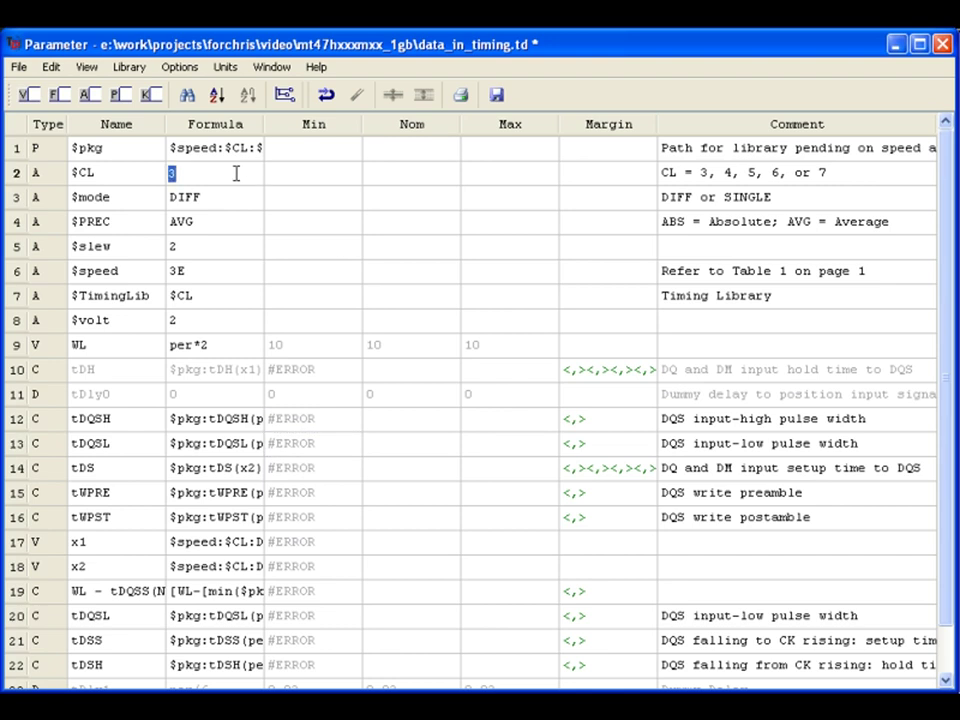
text(4)
click(358, 380)
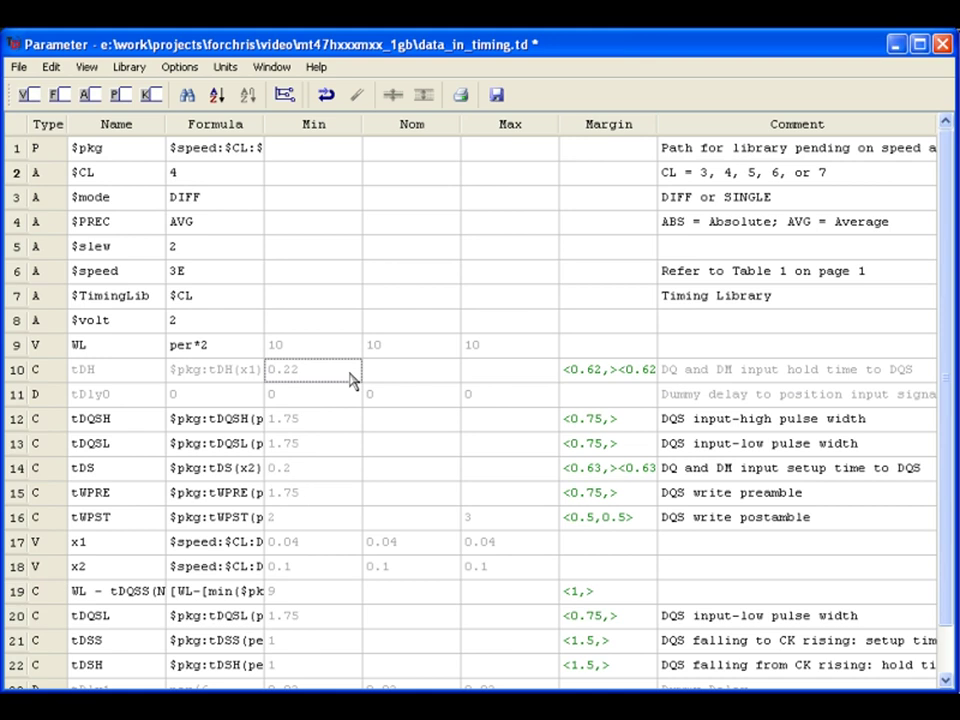
click(339, 446)
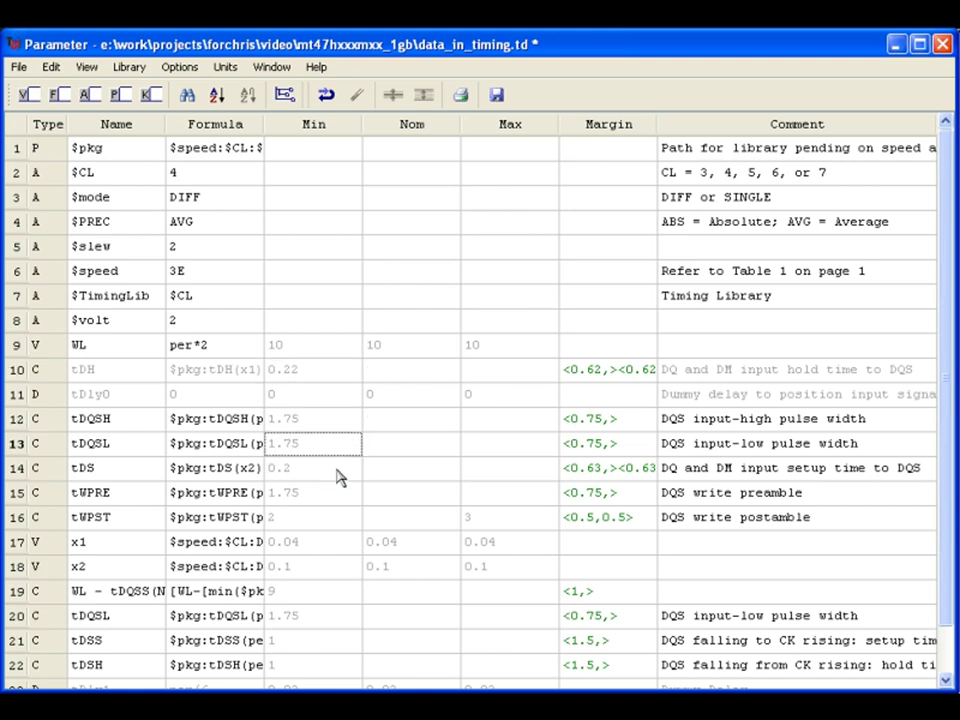
click(339, 467)
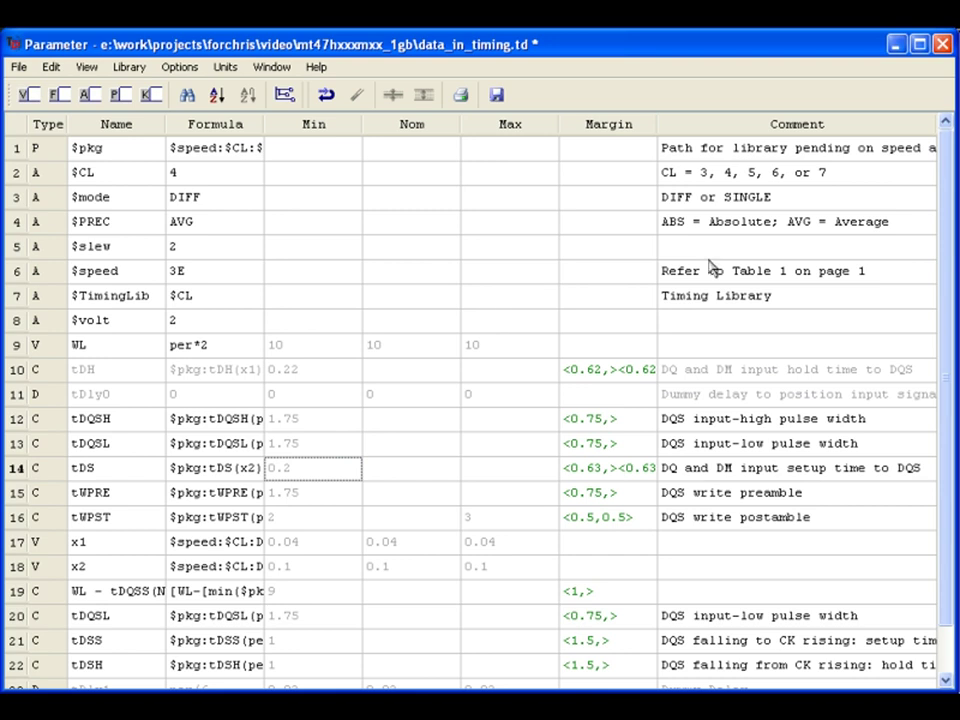
Step: Edit row 6's Comment cell, 'Refer to Table 1 on page 1'
double_click(881, 272)
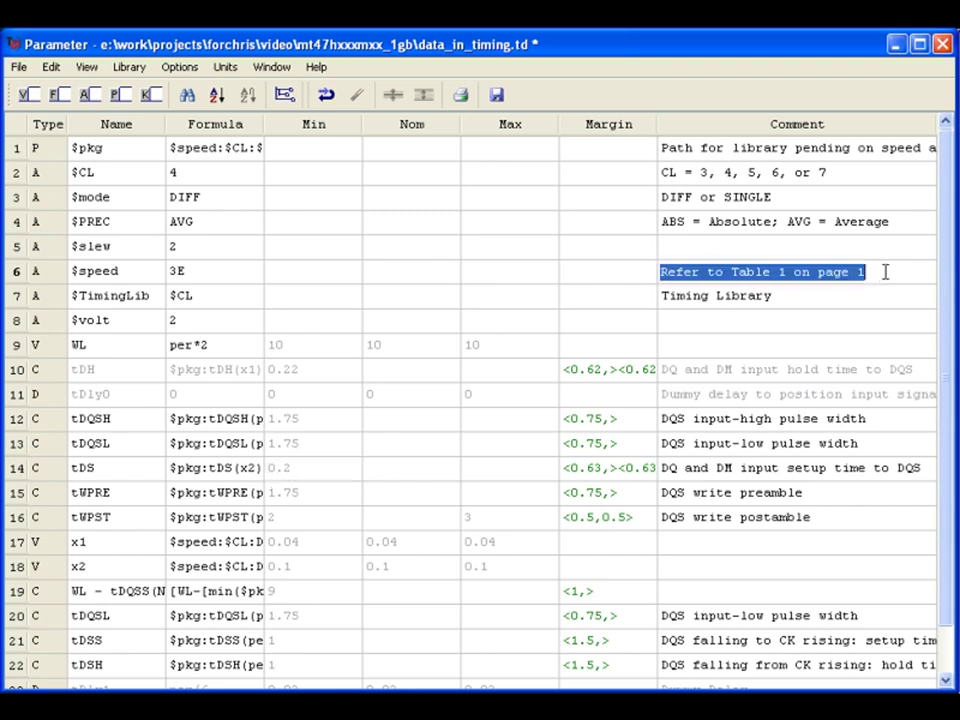